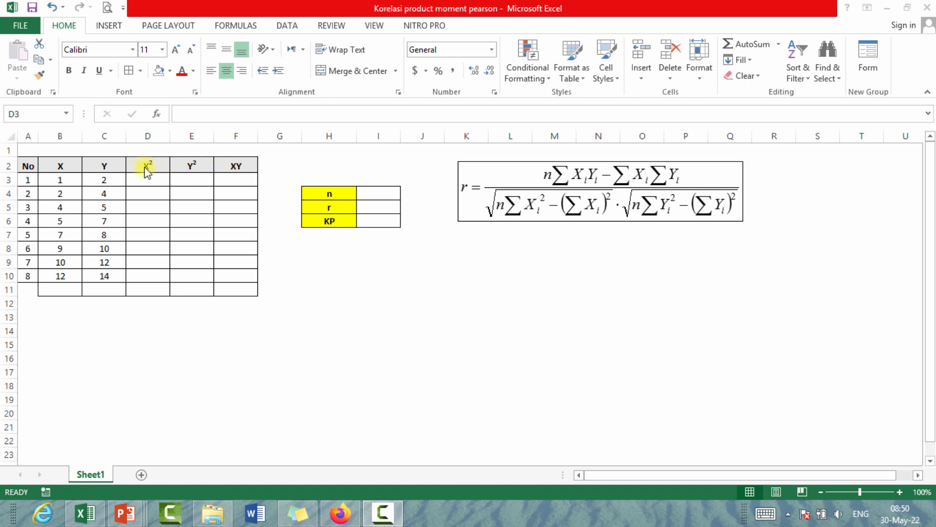
# Step: Calculate the X² column by entering =B3^2 in D3 and filling the formula down to D10
pyautogui.click(150, 180)
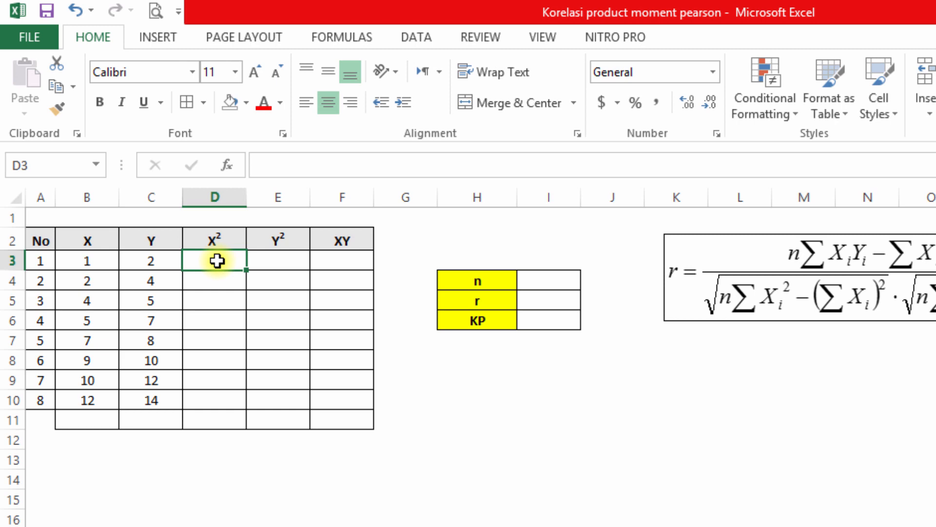
pyautogui.write('=')
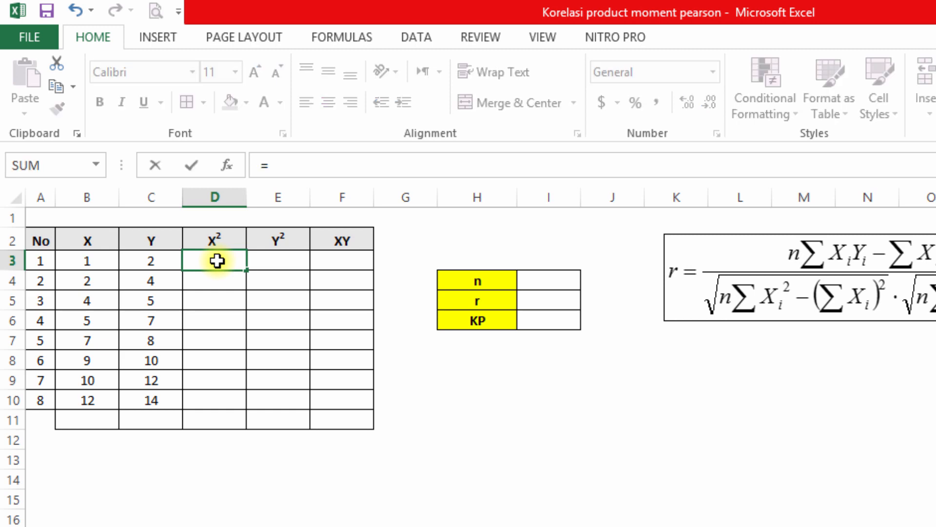
pyautogui.click(91, 266)
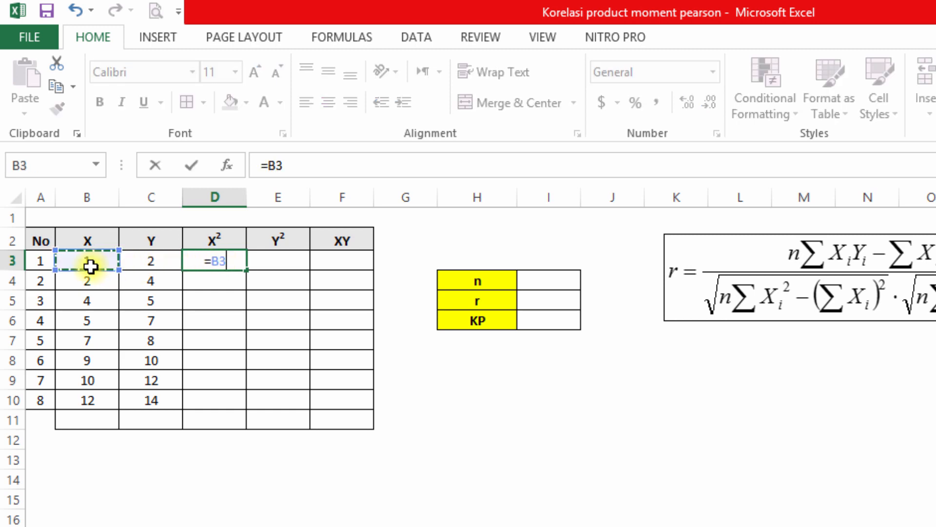
pyautogui.write('^')
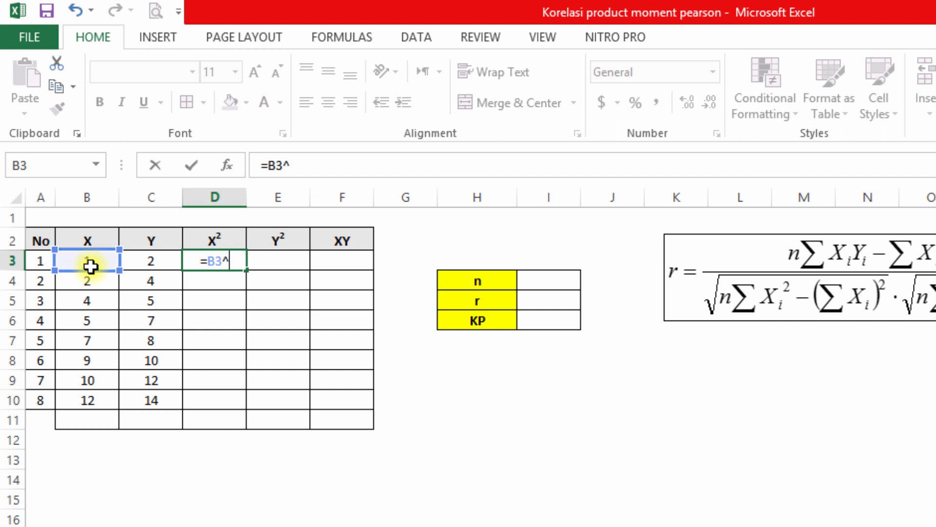
pyautogui.write('2')
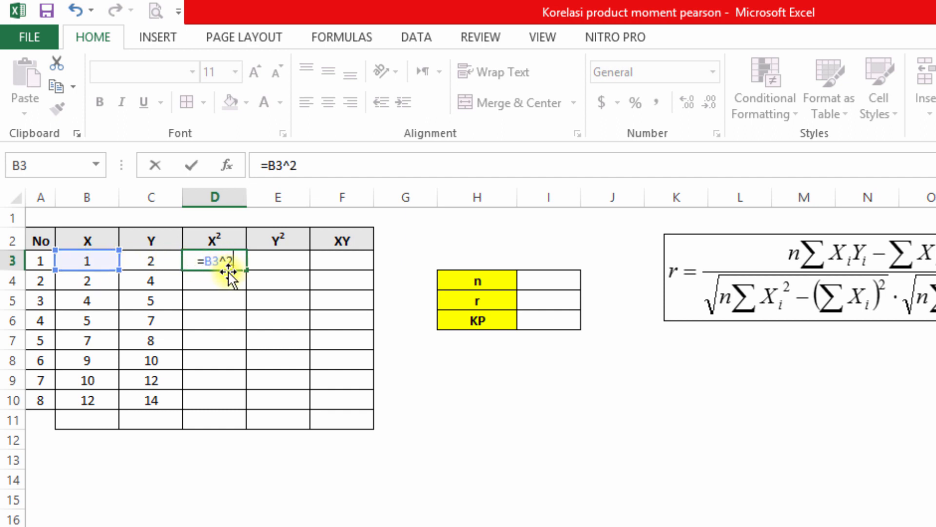
pyautogui.press('Return')
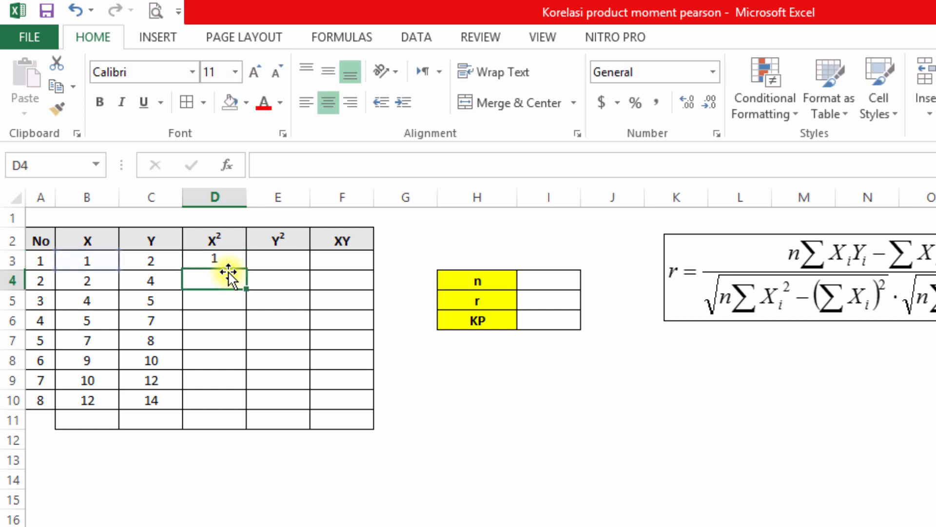
pyautogui.click(231, 263)
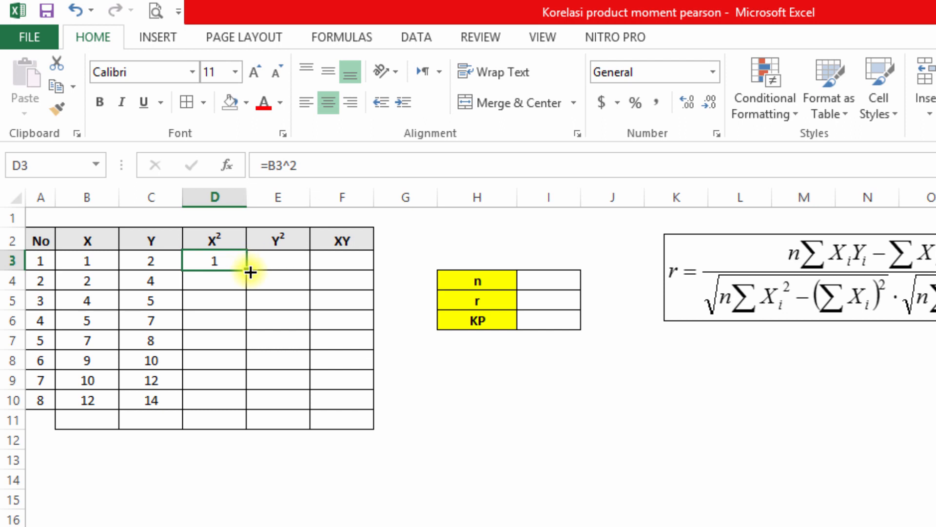
pyautogui.moveTo(247, 270); pyautogui.dragTo(248, 403)
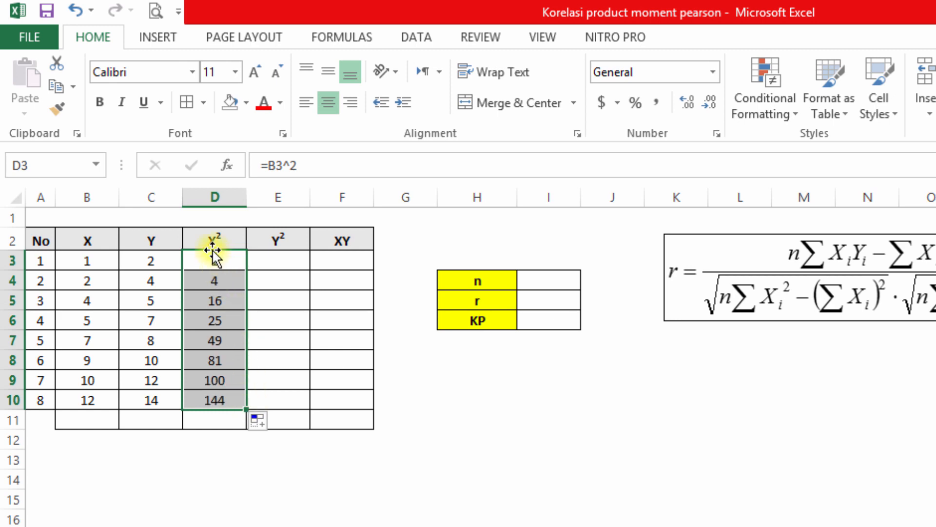
# Step: Calculate the Y² column by entering =C3^2 in E3 and filling the formula down to E10
pyautogui.click(292, 257)
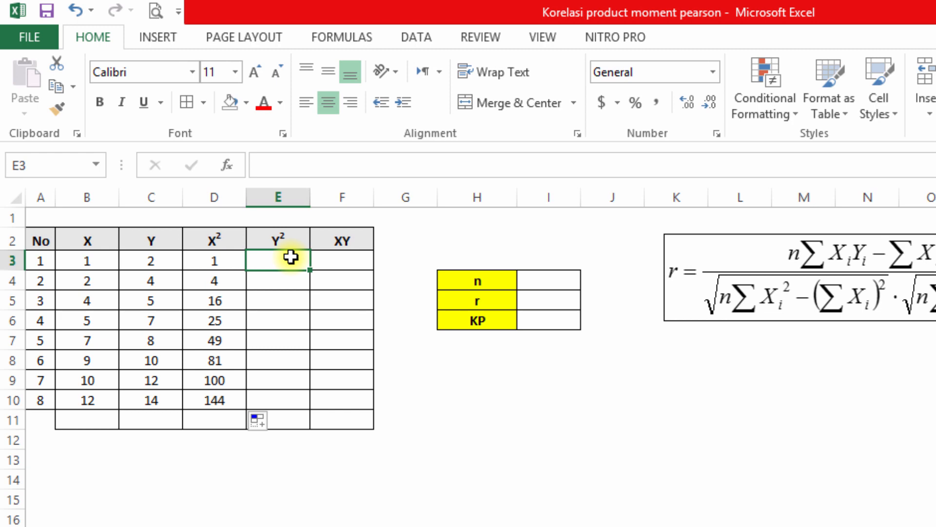
pyautogui.write('=')
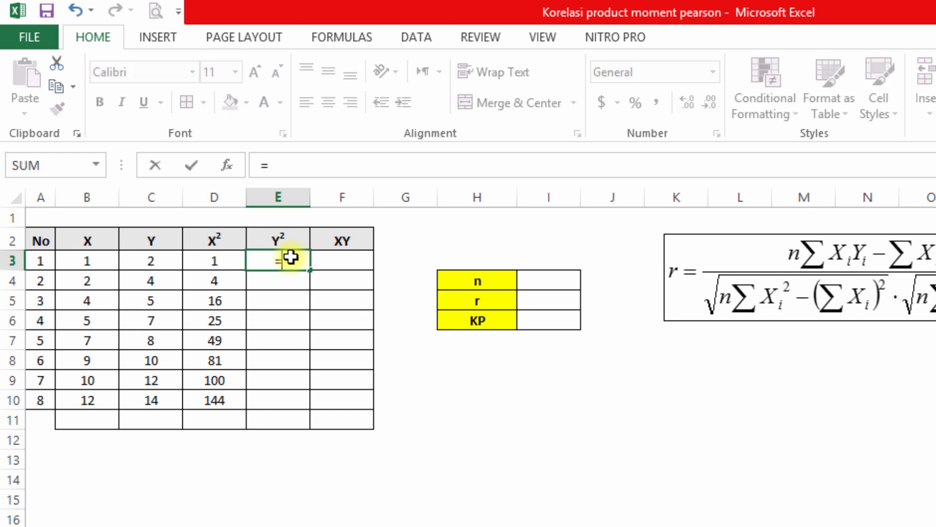
pyautogui.click(155, 264)
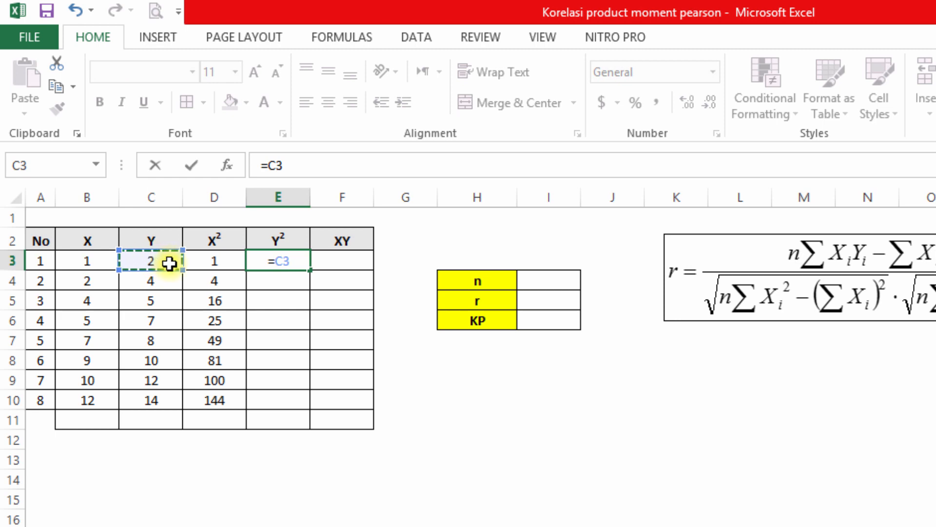
pyautogui.write('^2')
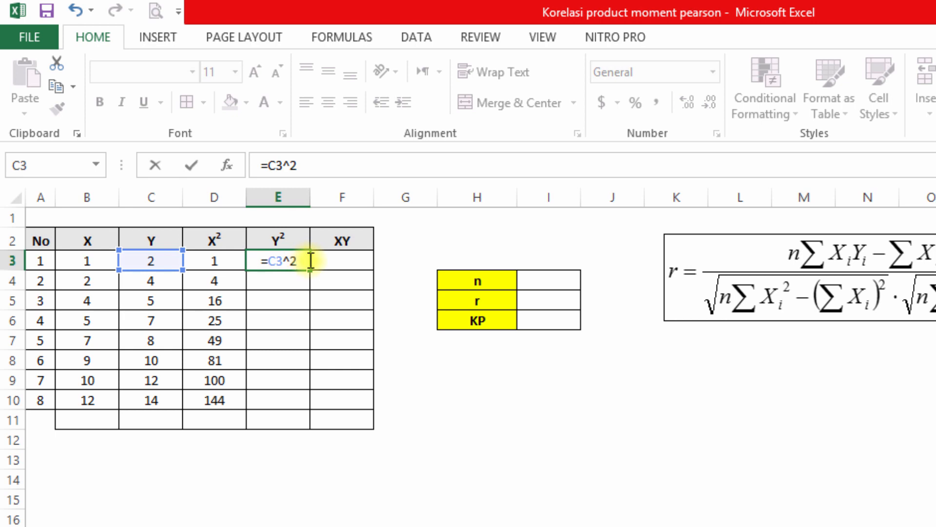
pyautogui.press('Return')
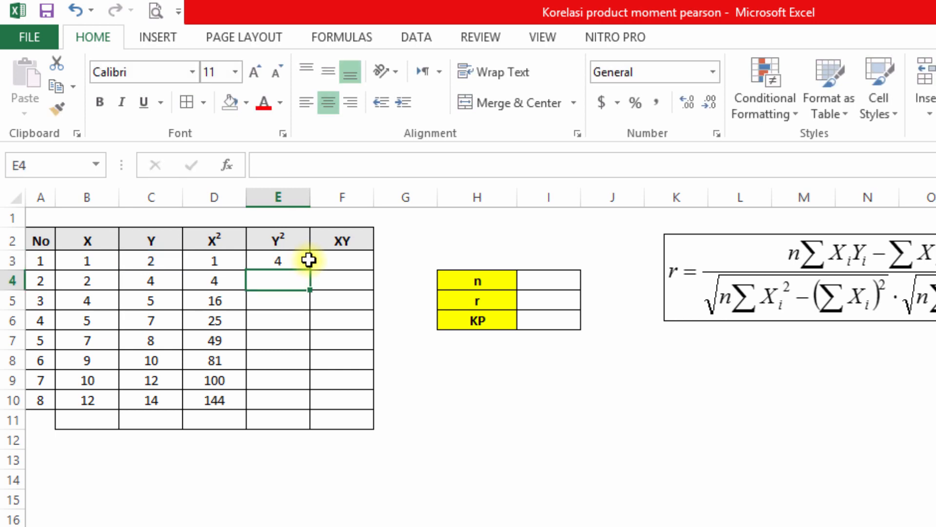
pyautogui.click(309, 260)
pyautogui.moveTo(310, 269); pyautogui.dragTo(297, 410)
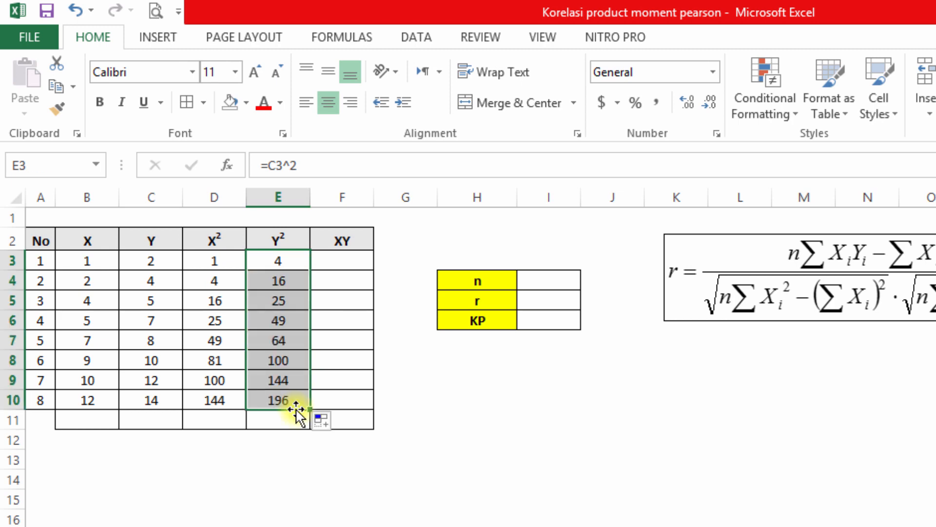
# Step: Calculate the XY column by entering =B3*C3 in F3 and filling the formula down to F10
pyautogui.click(343, 260)
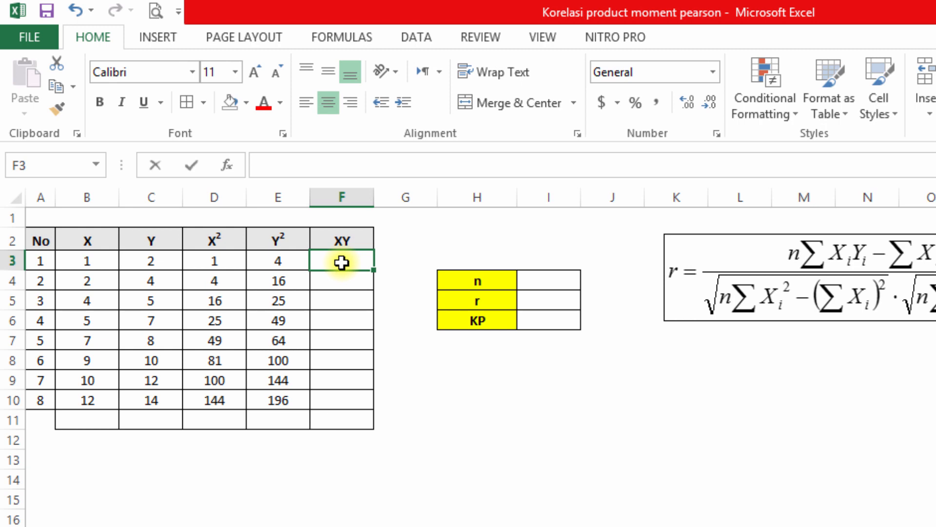
pyautogui.write('=')
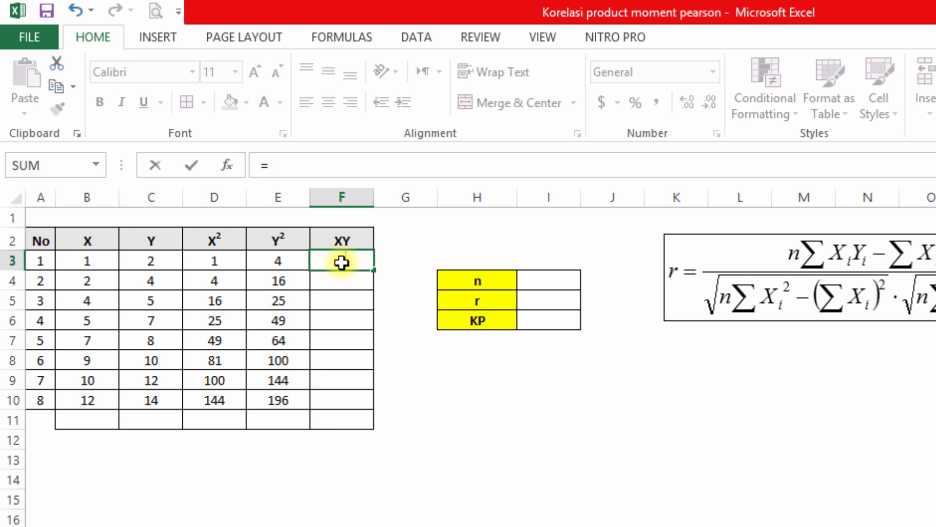
pyautogui.click(100, 261)
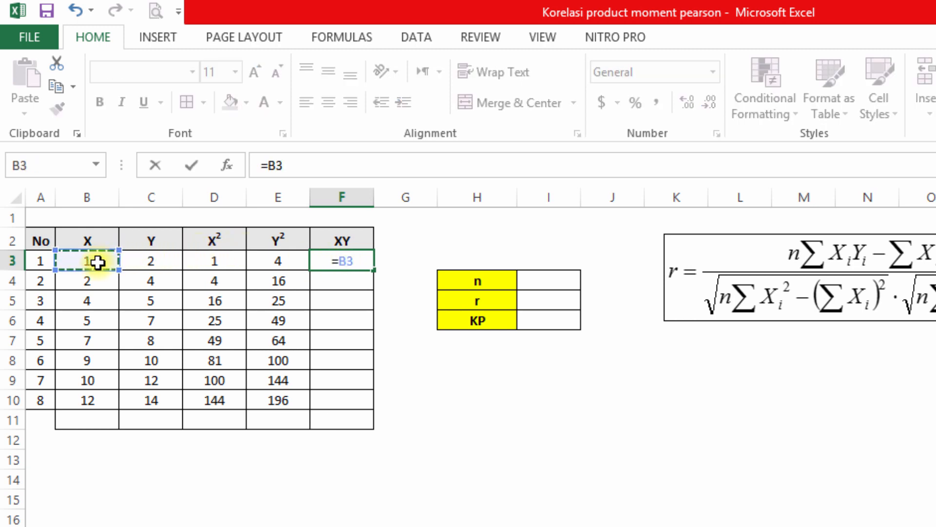
pyautogui.write('*')
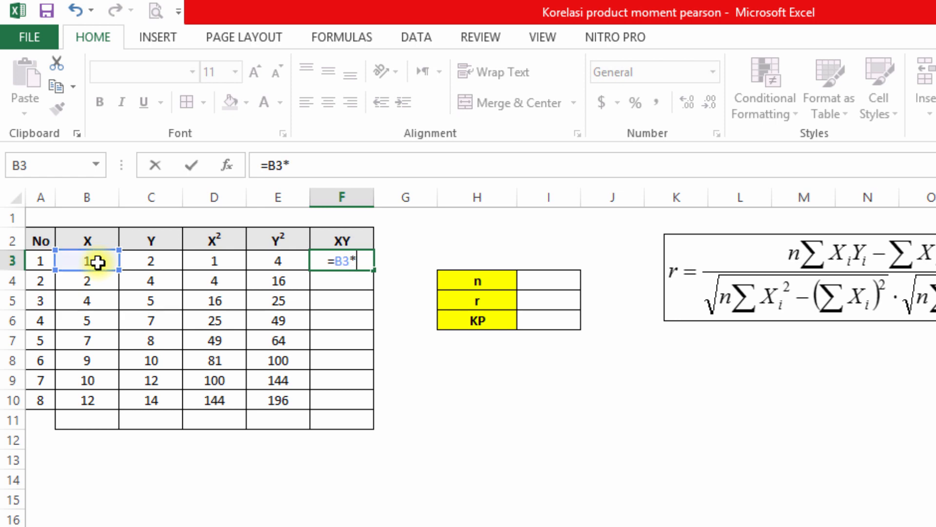
pyautogui.click(159, 262)
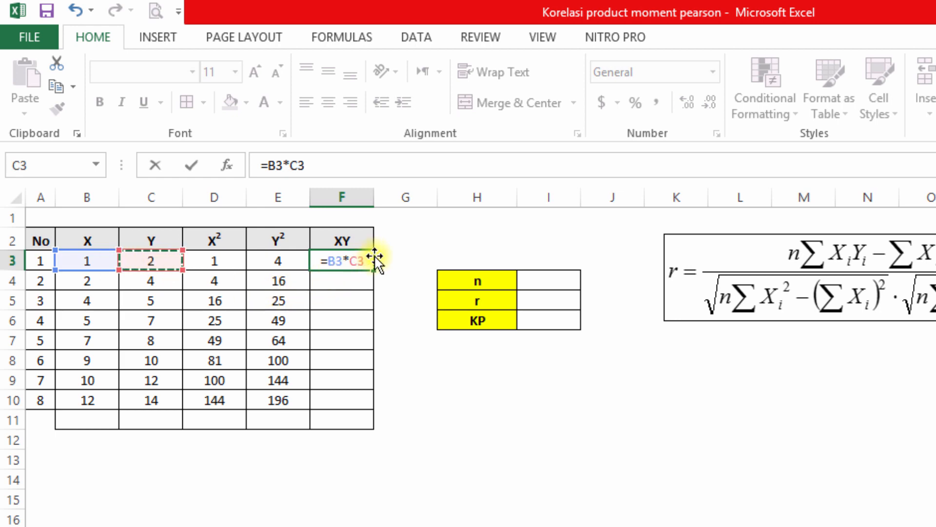
pyautogui.press('Return')
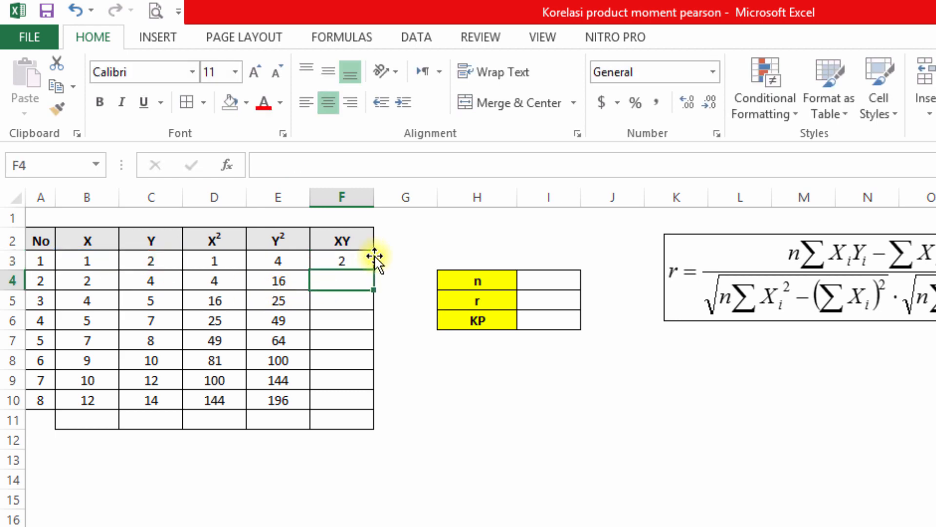
pyautogui.click(362, 261)
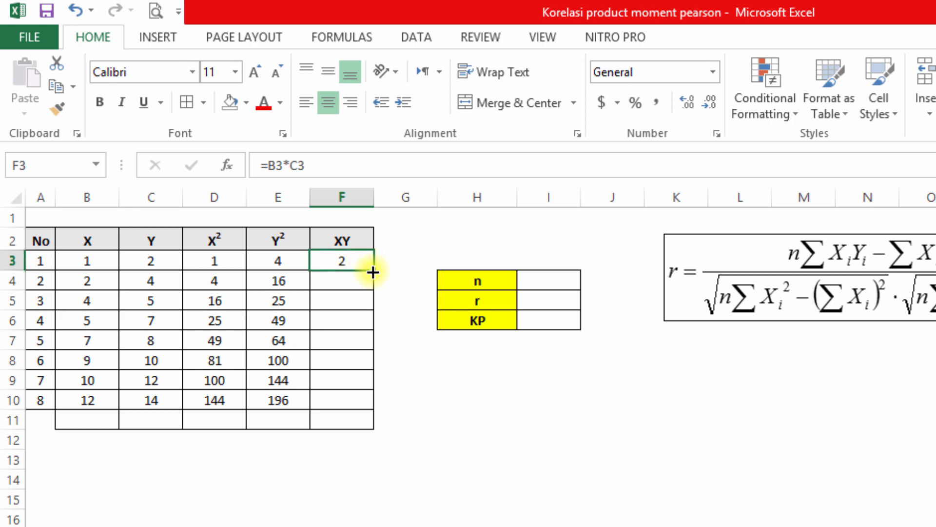
pyautogui.moveTo(371, 270); pyautogui.dragTo(360, 405)
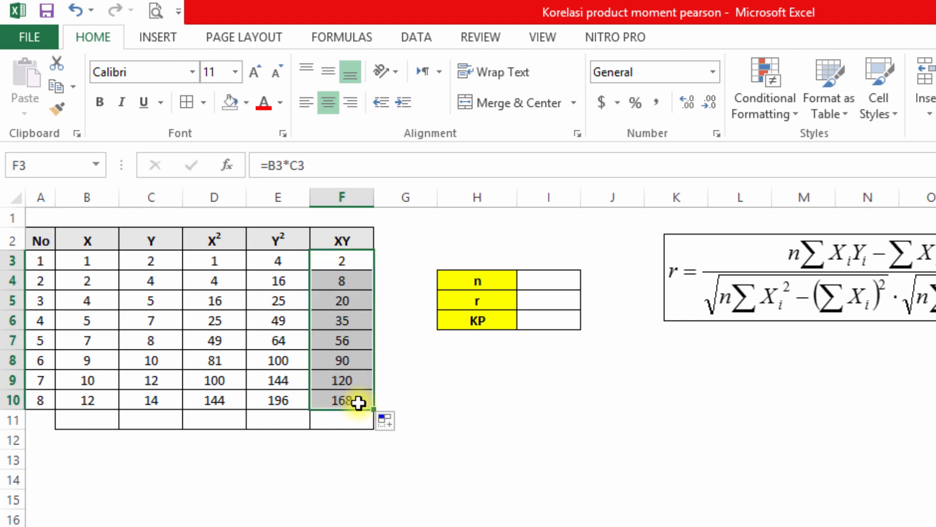
pyautogui.click(352, 320)
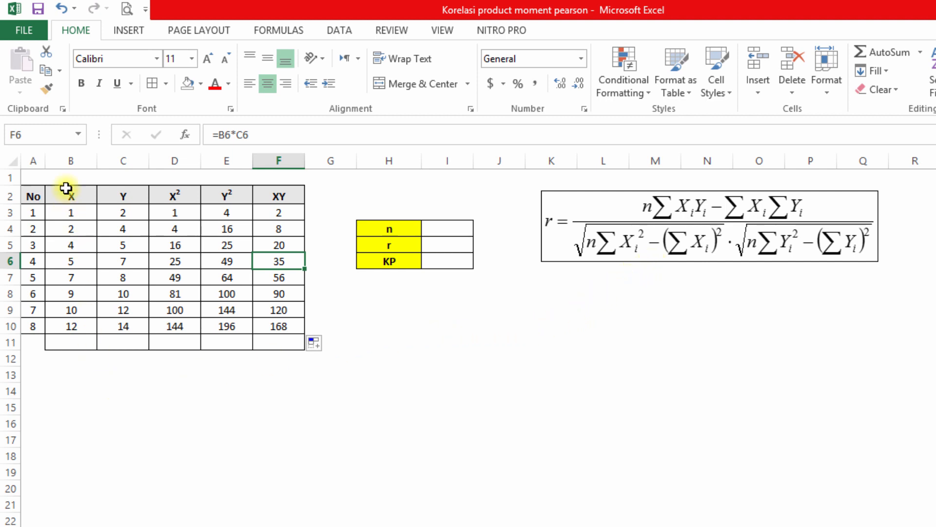
# Step: Total the X column in B11 with =SUM(B3:B10) and fill the formula across row 11 to F11
pyautogui.click(79, 346)
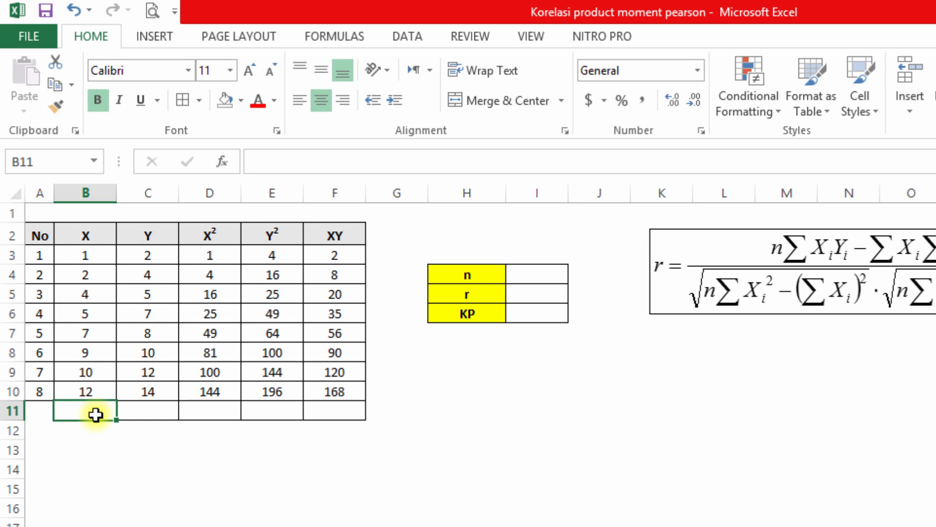
pyautogui.write('=sum')
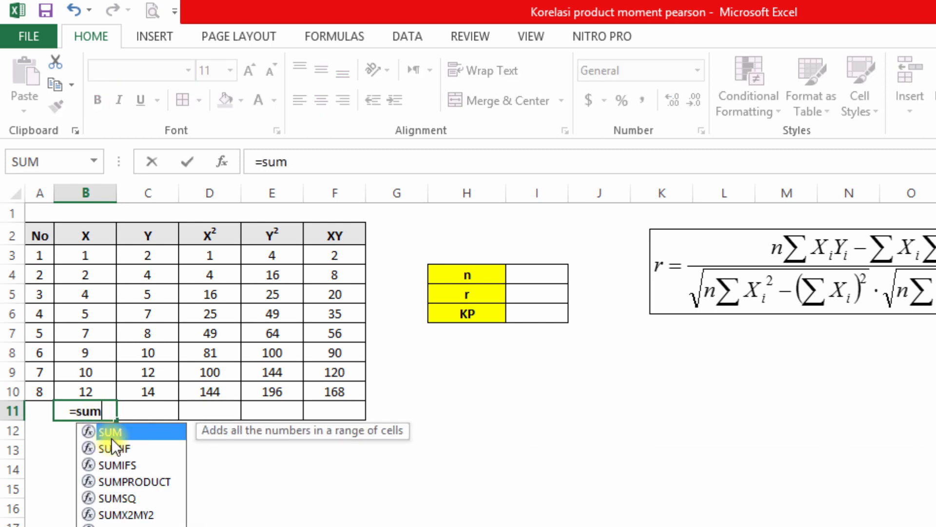
pyautogui.doubleClick(109, 433)
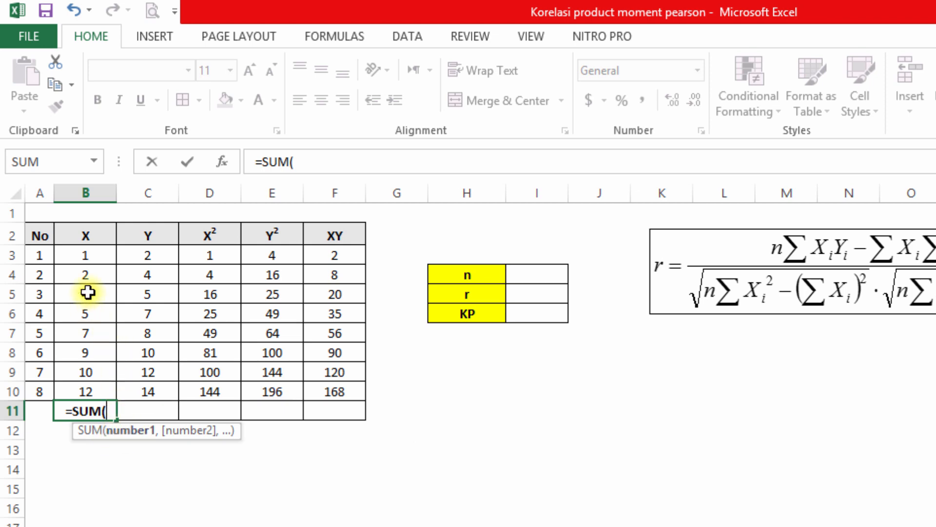
pyautogui.moveTo(96, 257); pyautogui.dragTo(99, 388)
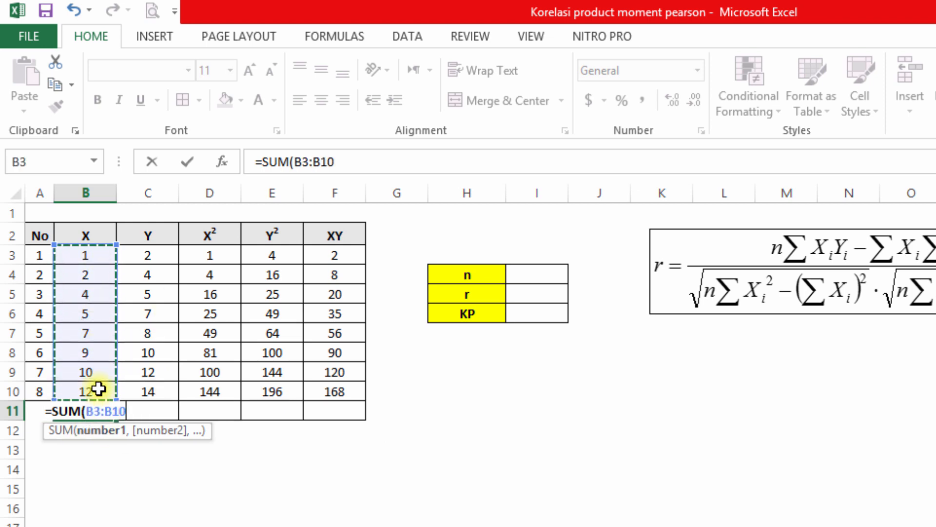
pyautogui.write(')')
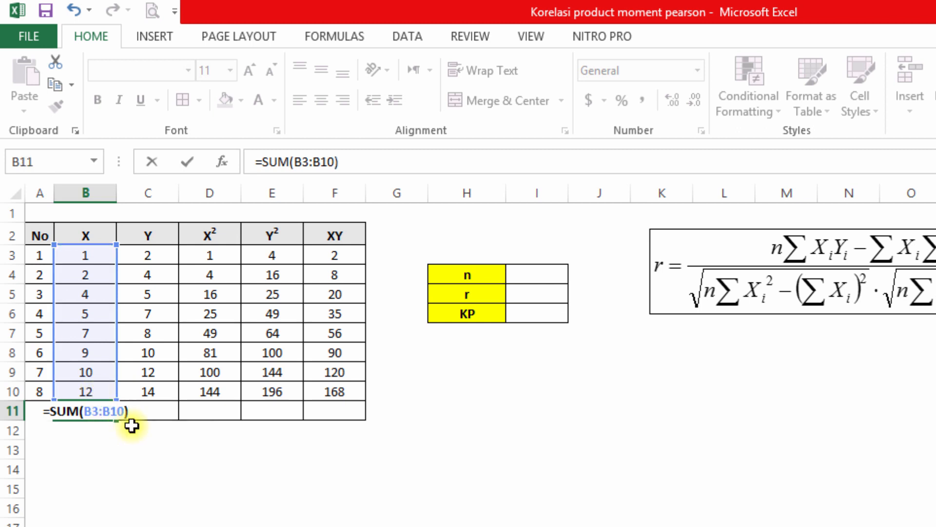
pyautogui.press('Return')
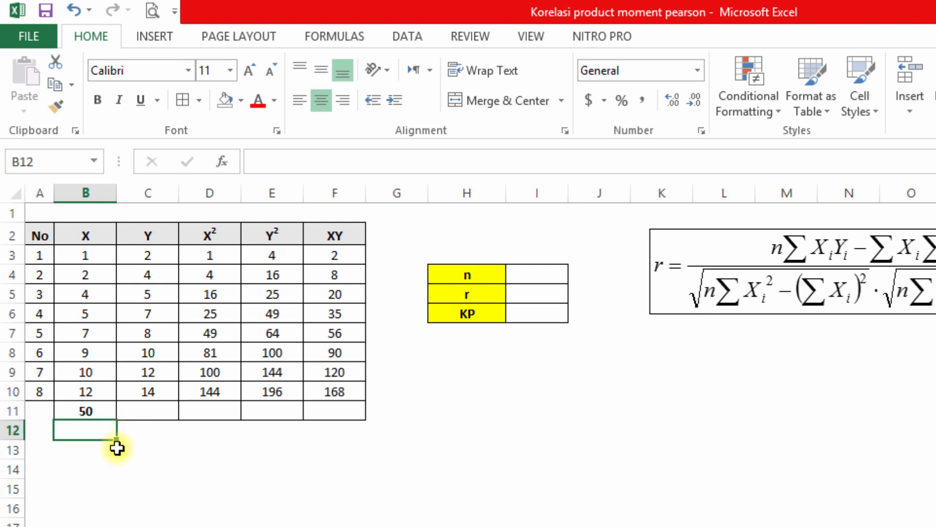
pyautogui.click(100, 407)
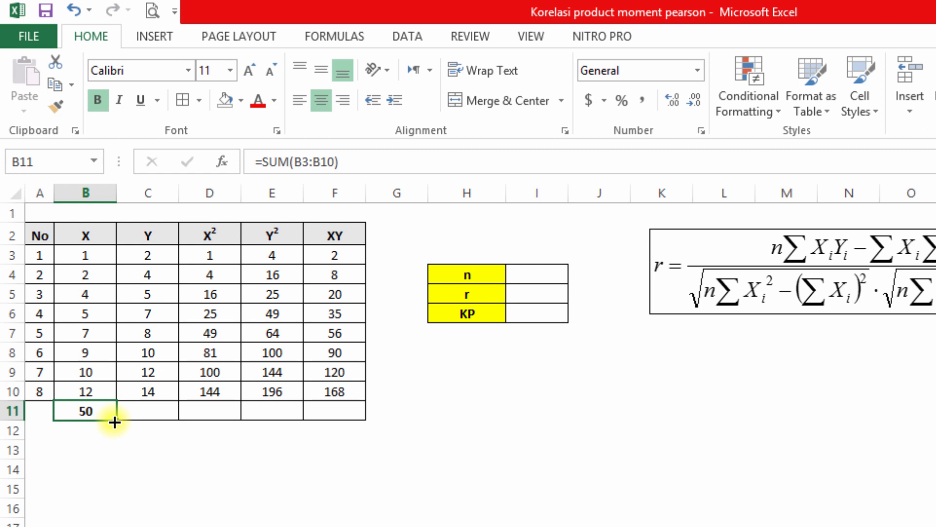
pyautogui.moveTo(129, 421); pyautogui.dragTo(369, 414)
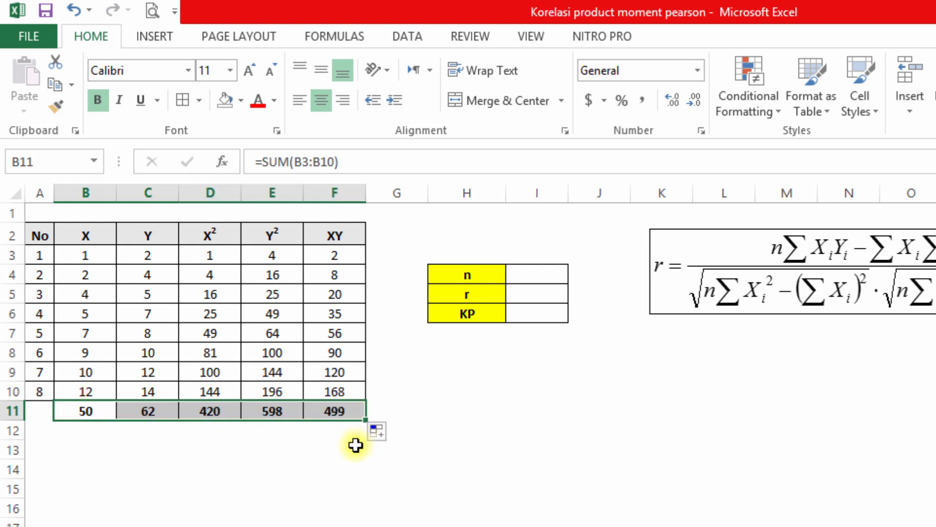
pyautogui.click(324, 490)
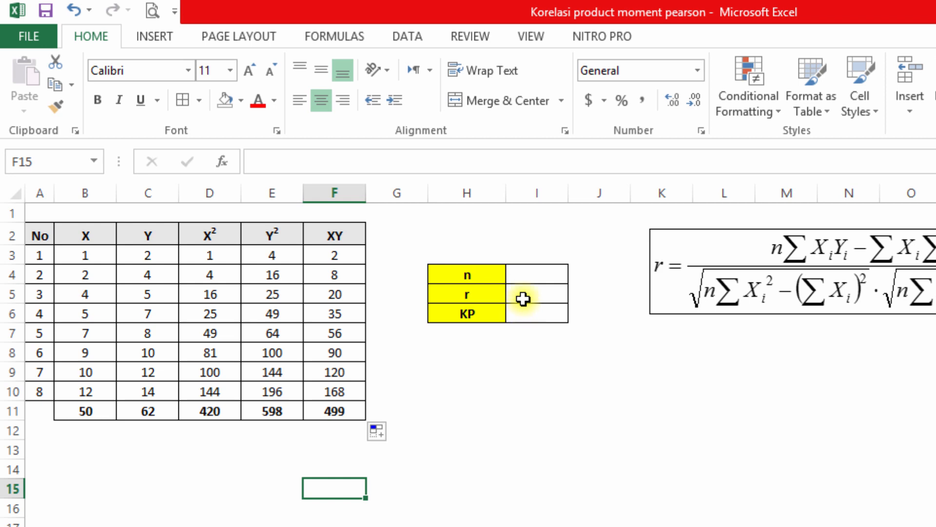
# Step: Calculate n in I4 by counting the X values with =COUNT(B3:B10)
pyautogui.click(485, 271)
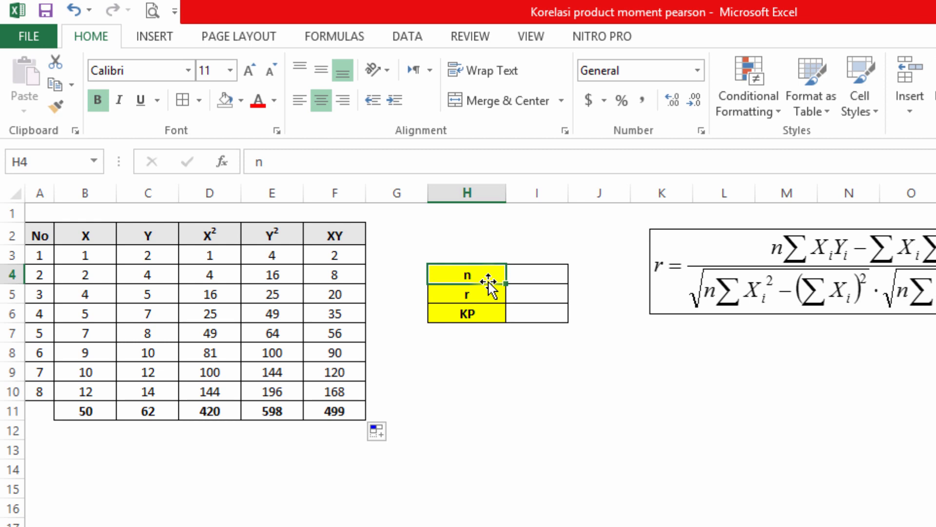
pyautogui.click(531, 273)
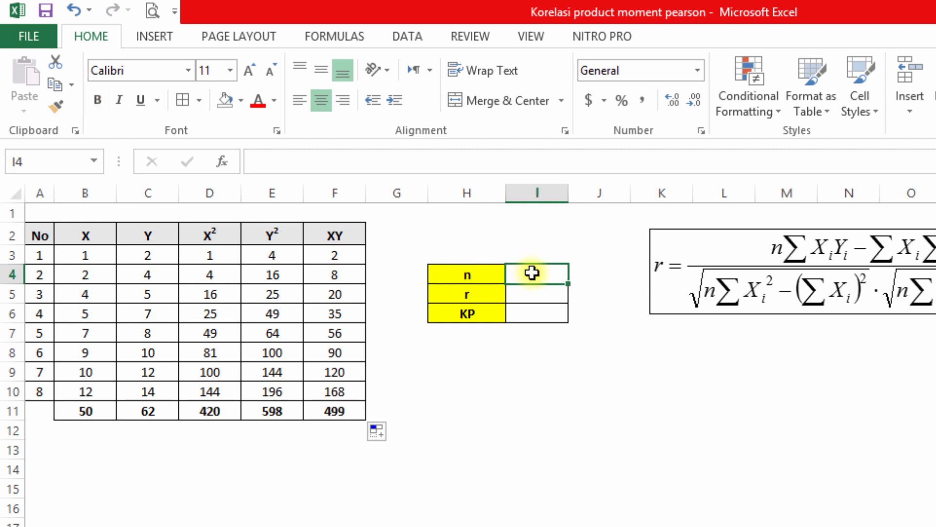
pyautogui.write('=')
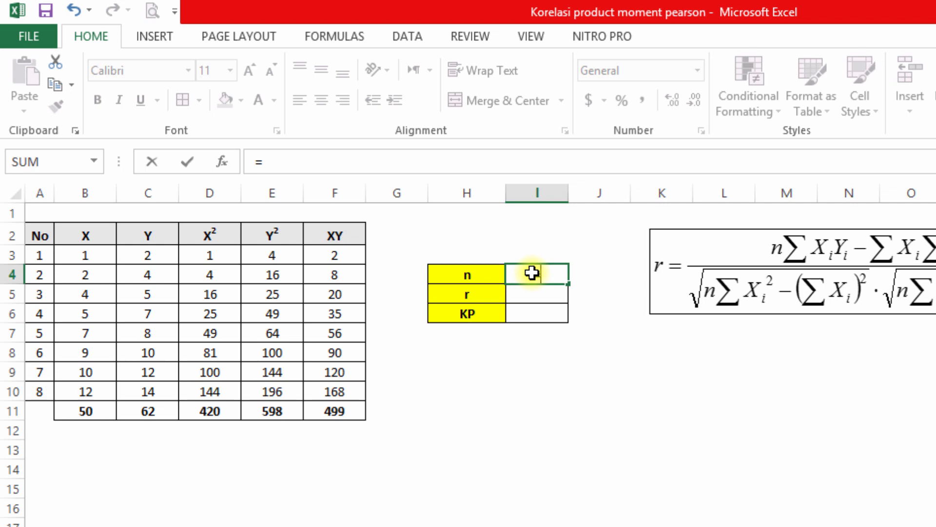
pyautogui.write('count')
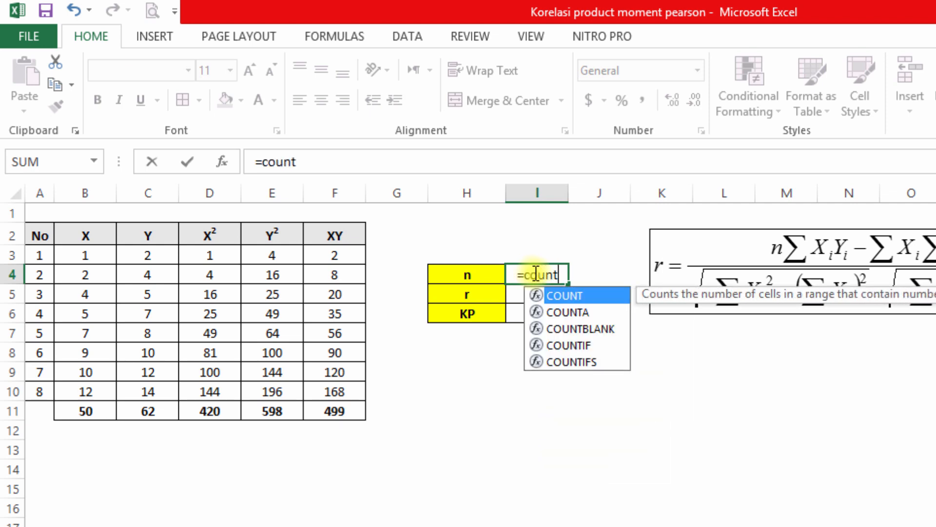
pyautogui.doubleClick(555, 295)
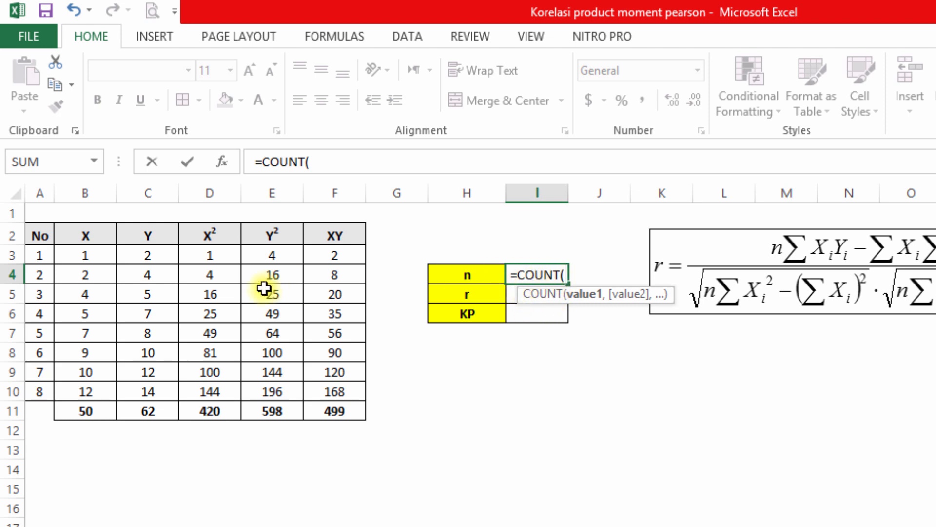
pyautogui.moveTo(94, 254); pyautogui.dragTo(103, 383)
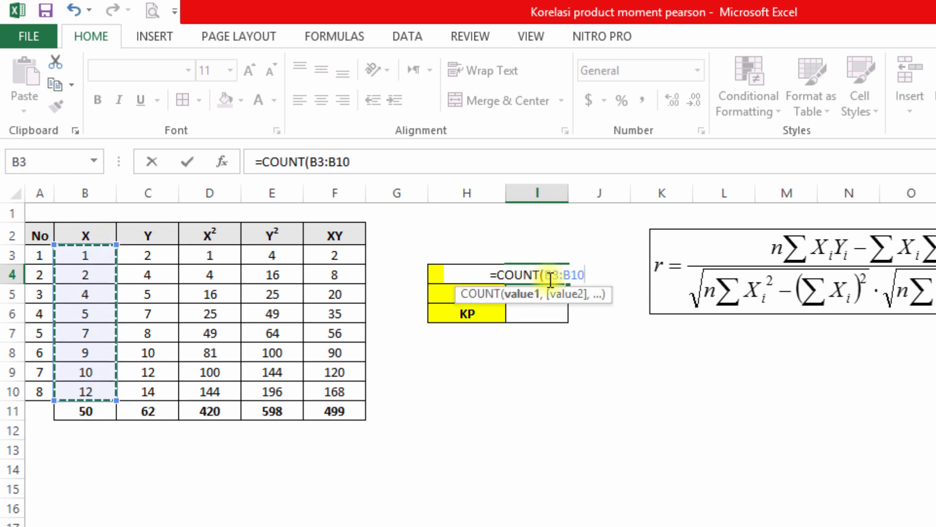
pyautogui.write(')')
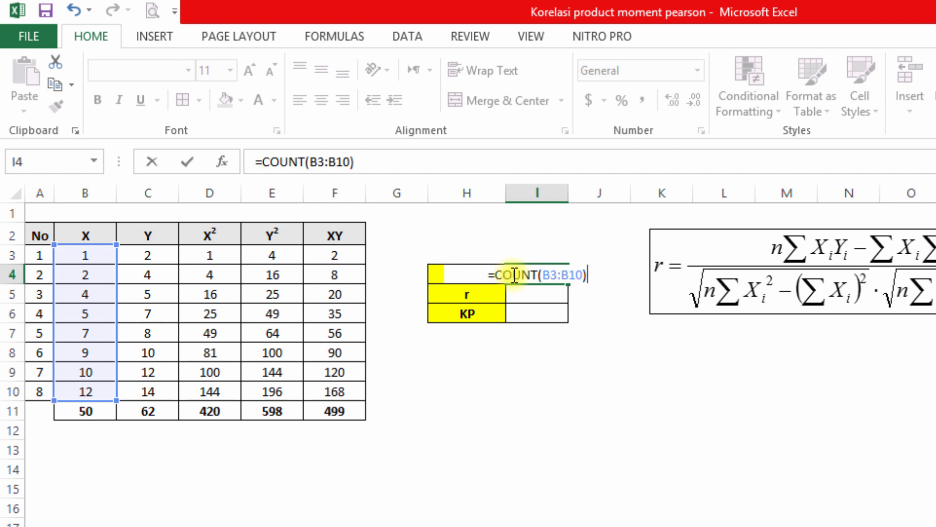
pyautogui.press('Return')
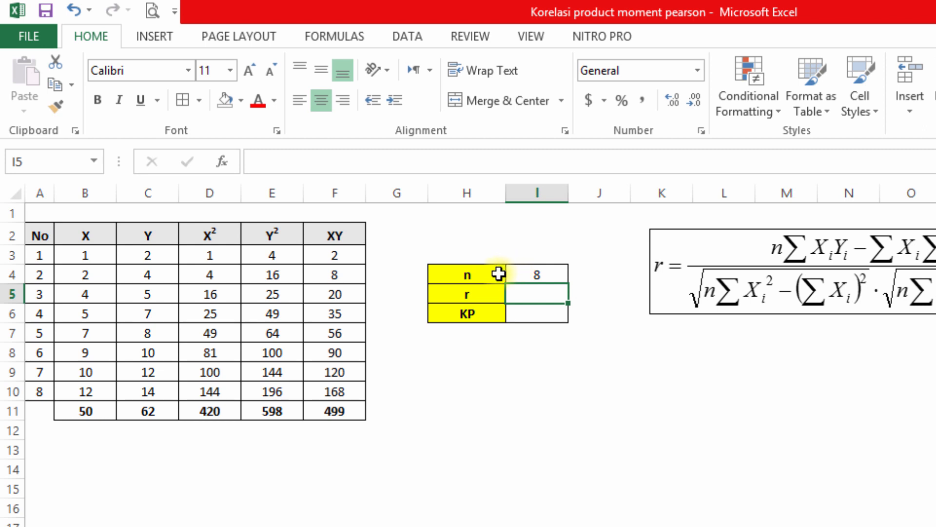
pyautogui.click(540, 275)
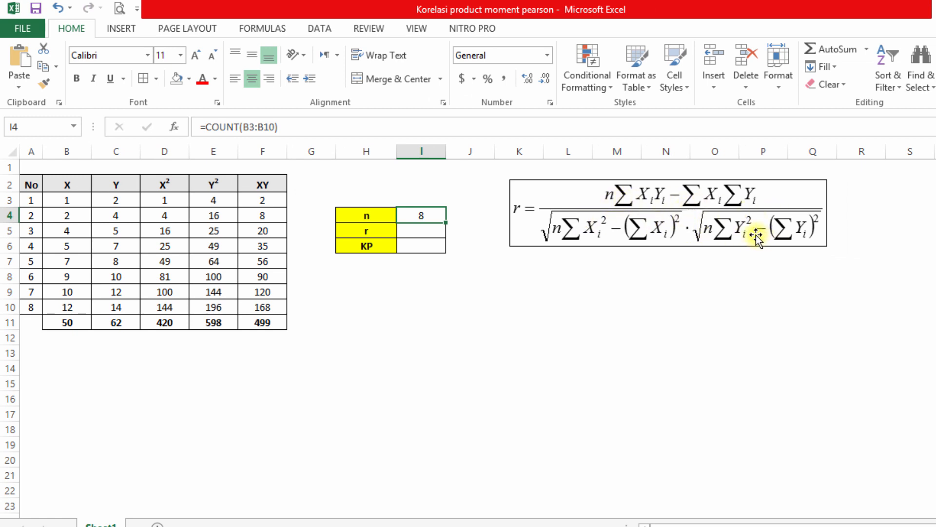
# Step: Start the r formula in I5 with the numerator =(I4*F11-B11*C11)
pyautogui.click(419, 232)
pyautogui.write('=')
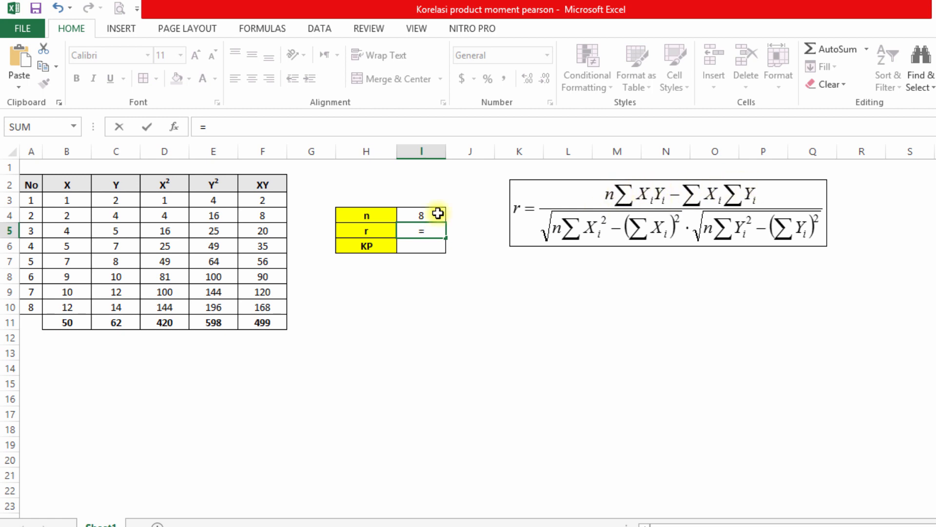
pyautogui.write('(')
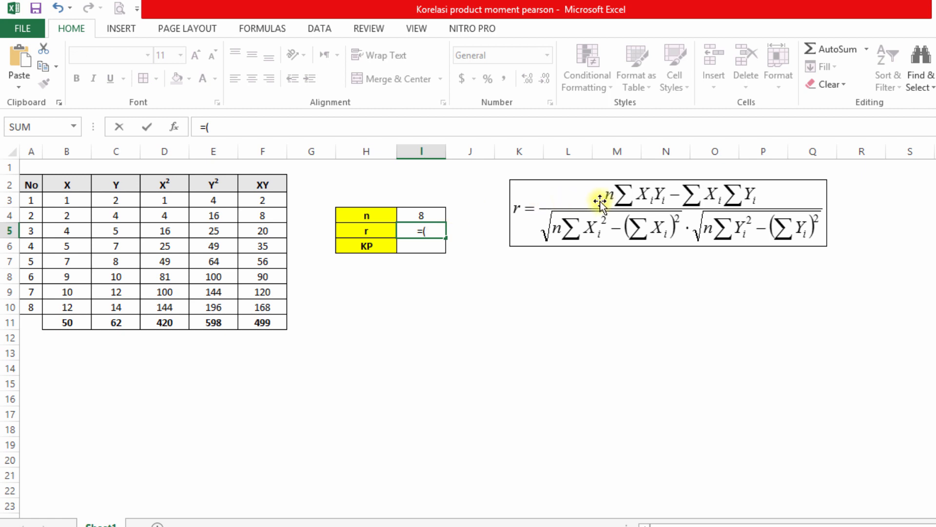
pyautogui.click(427, 214)
pyautogui.write('*')
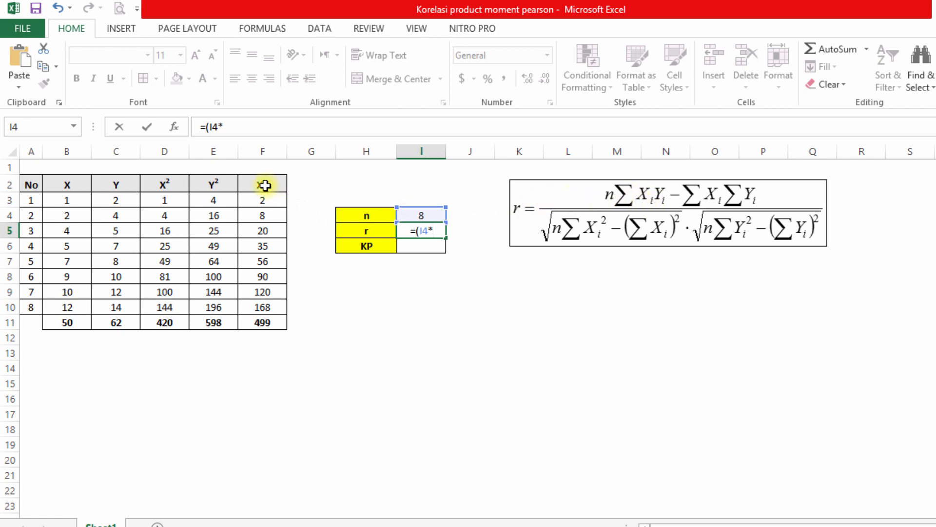
pyautogui.click(263, 326)
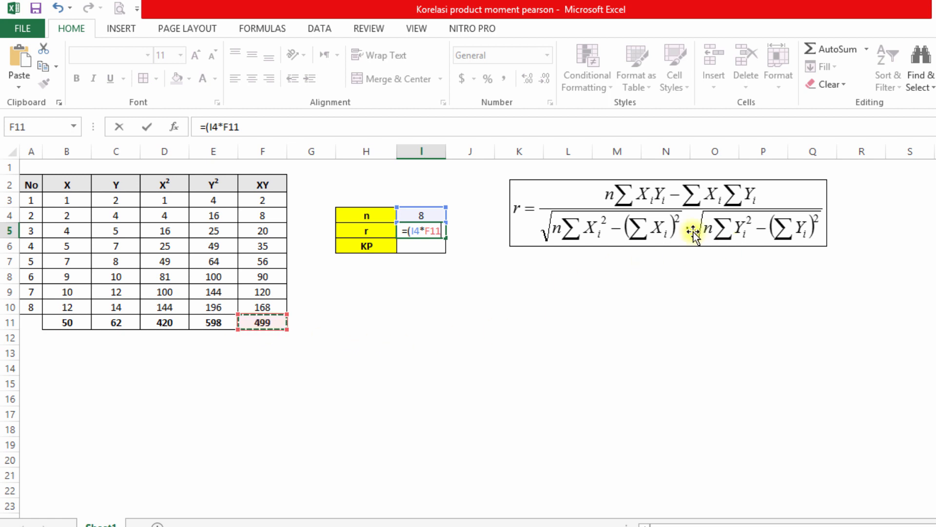
pyautogui.write('-')
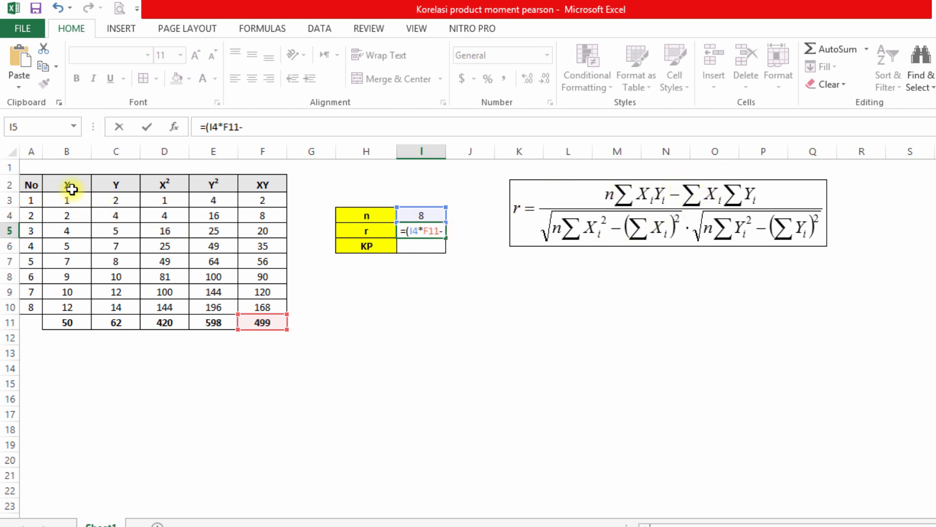
pyautogui.click(67, 324)
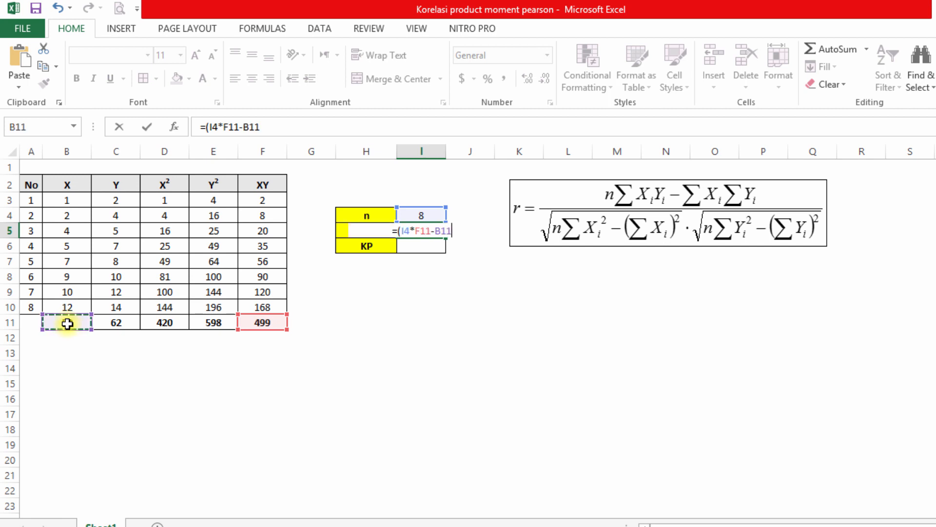
pyautogui.write('*')
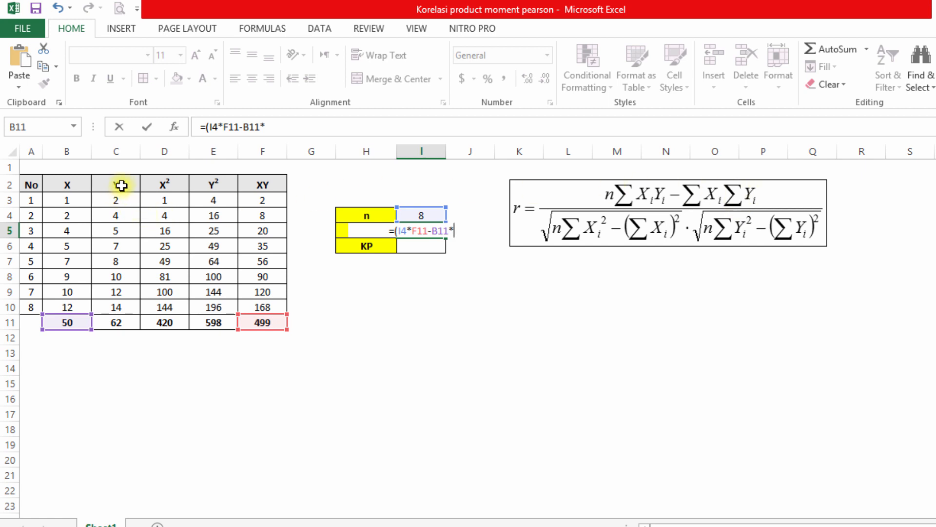
pyautogui.click(128, 324)
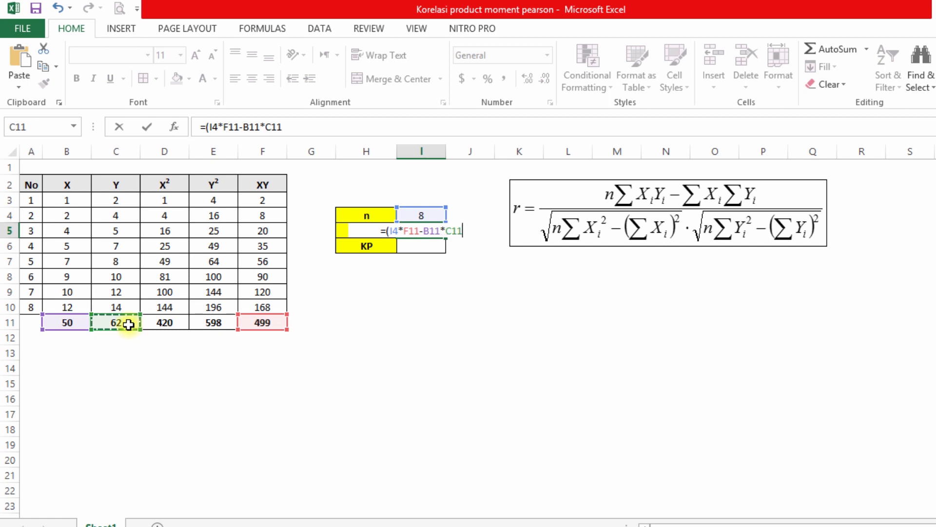
pyautogui.write(')')
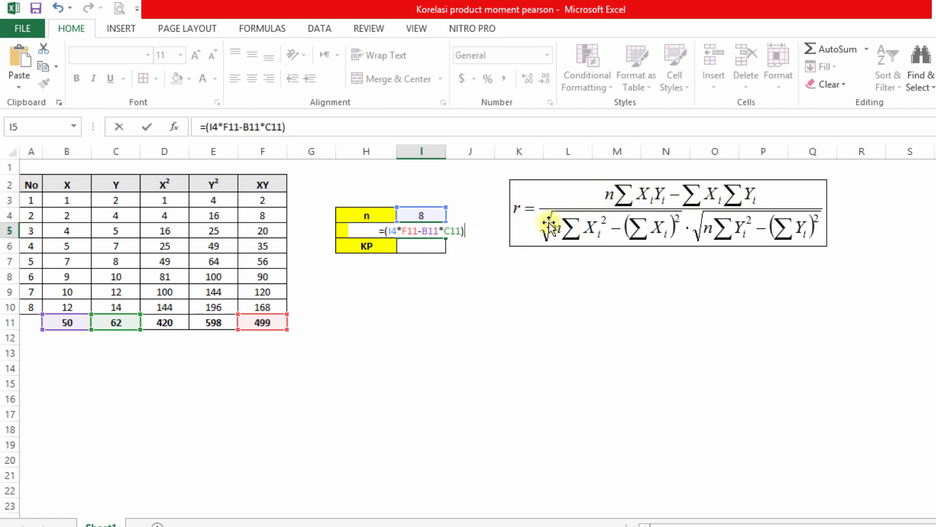
# Step: Extend the r formula in I5 with the division and the denominator's X root, /((I4*D11-B11^2)^0.5
pyautogui.write('/')
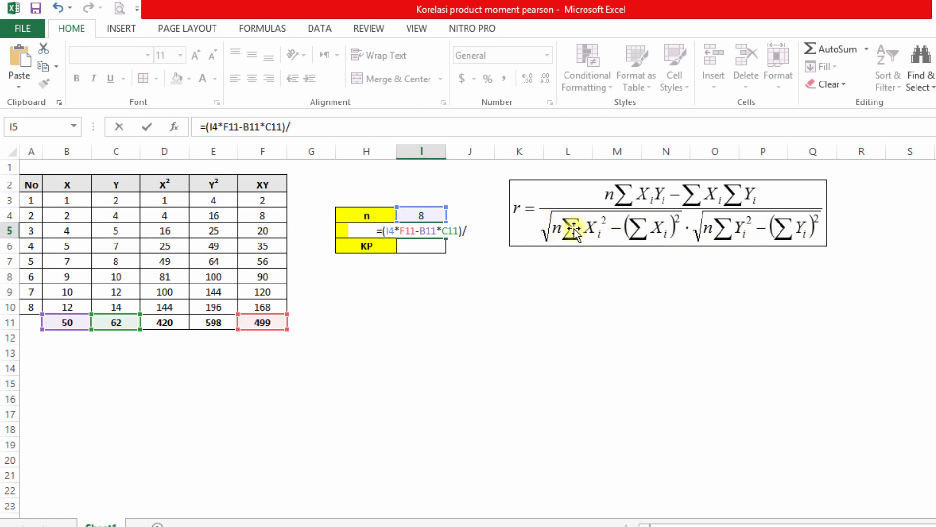
pyautogui.write('((')
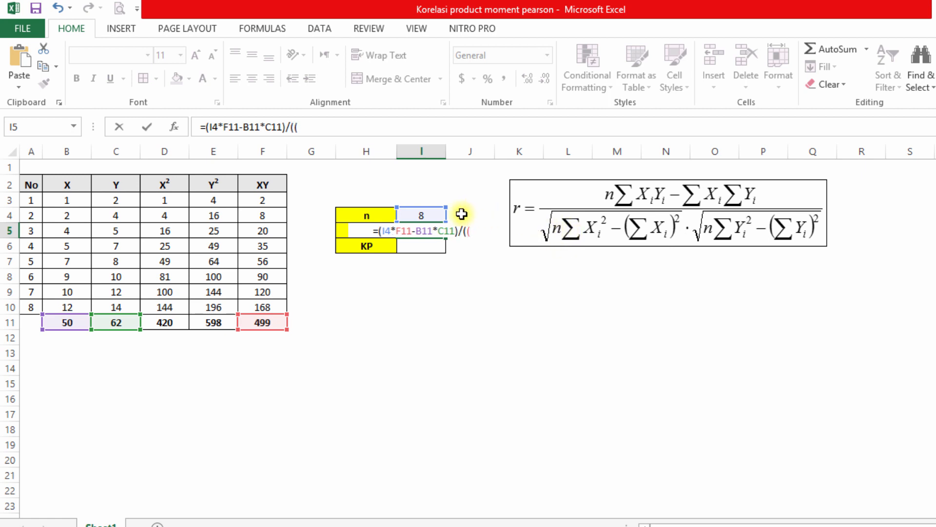
pyautogui.click(429, 214)
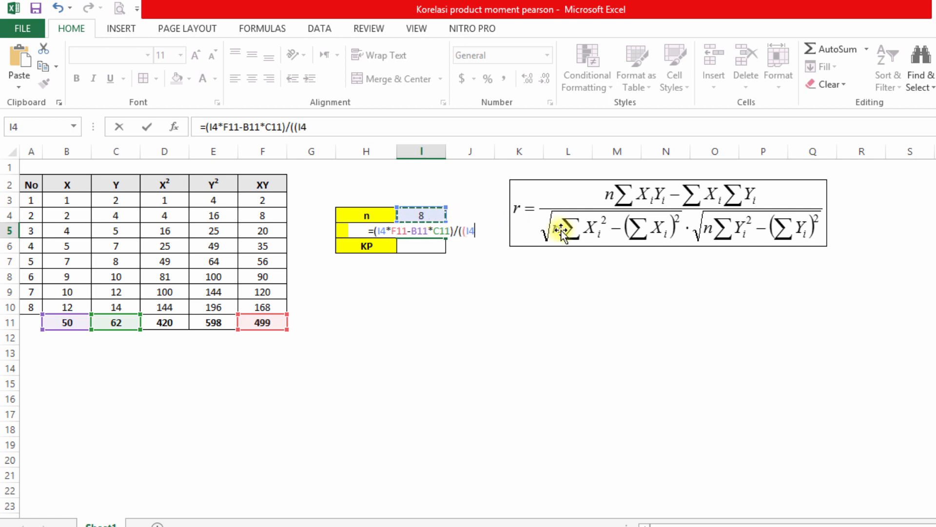
pyautogui.write('*')
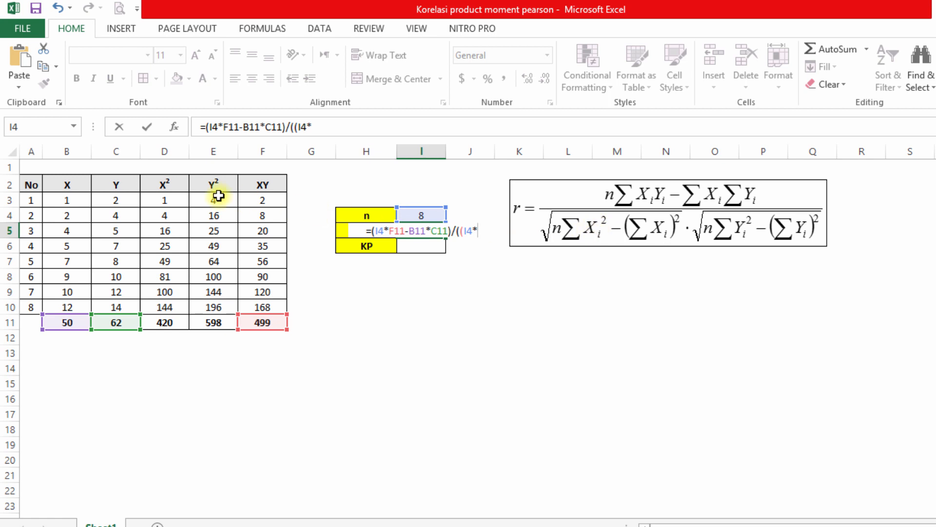
pyautogui.click(169, 323)
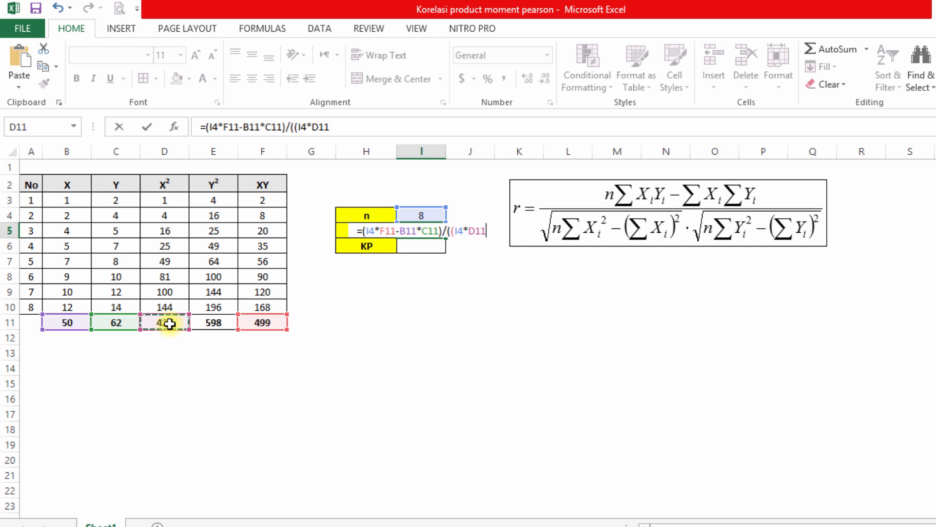
pyautogui.write('-')
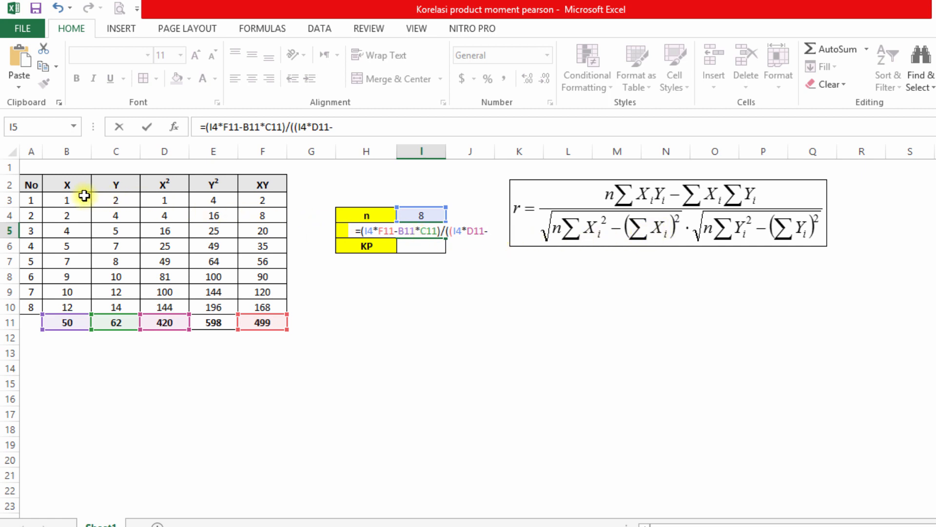
pyautogui.click(66, 324)
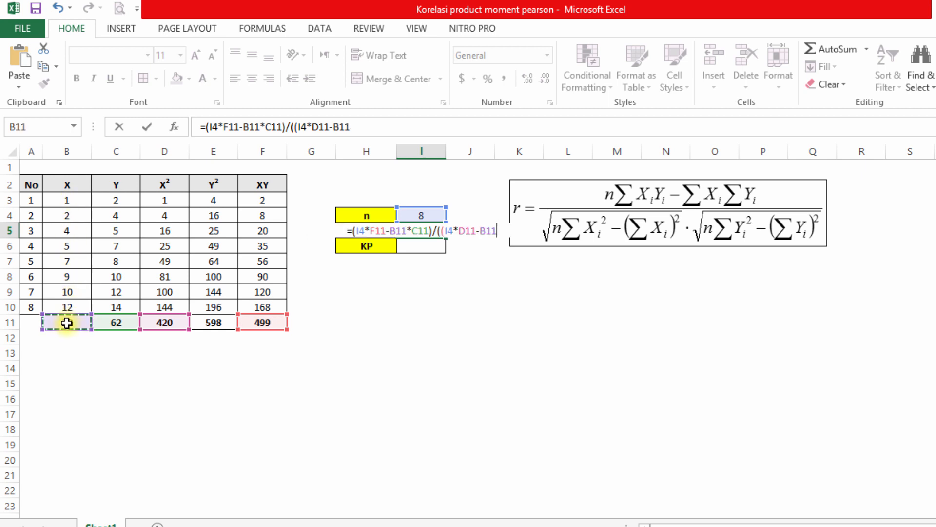
pyautogui.write('^2')
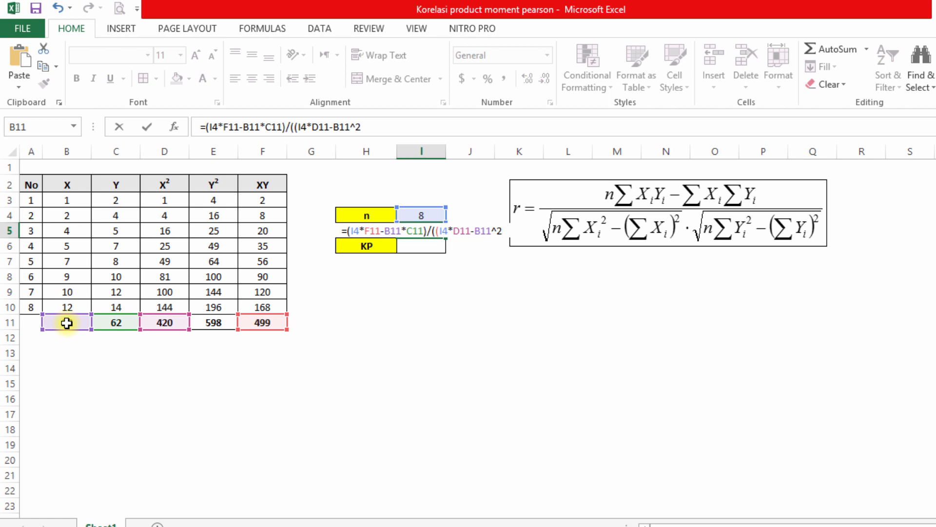
pyautogui.write(')')
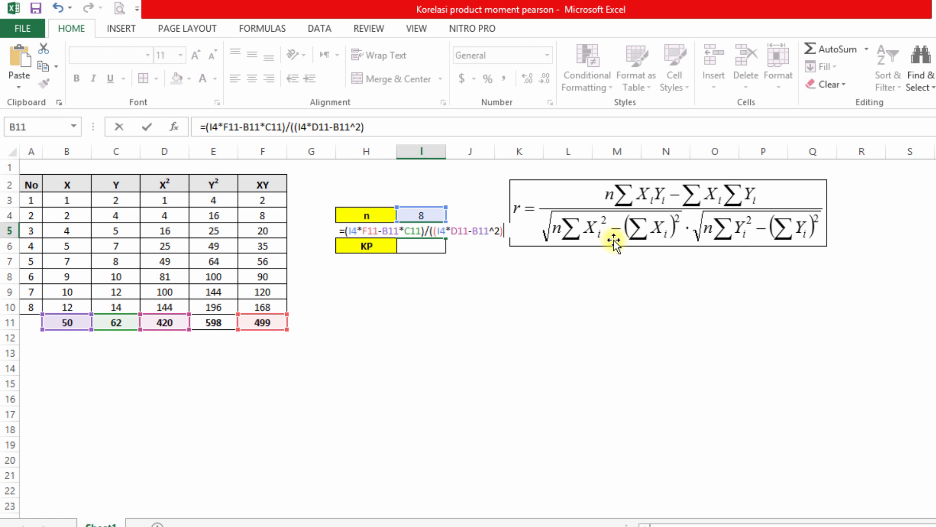
pyautogui.write('^0.5')
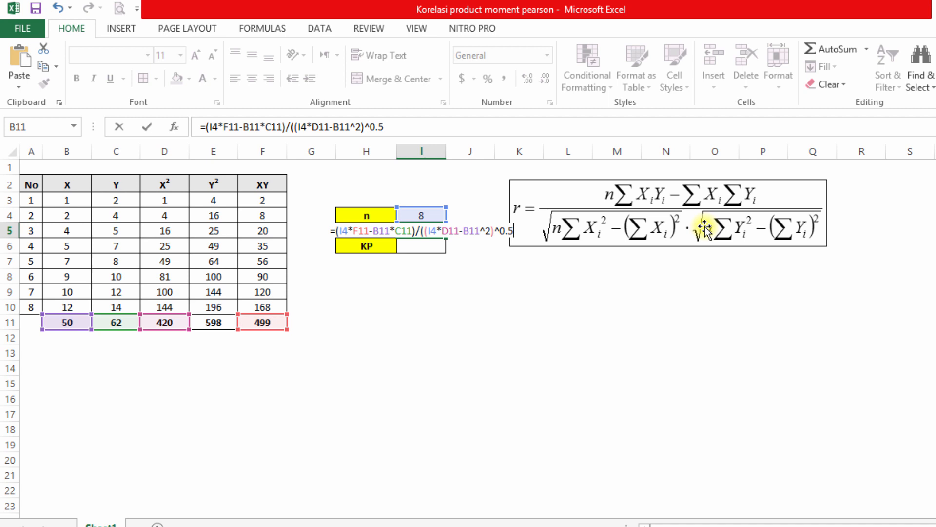
# Step: Complete the r formula in I5 by multiplying the denominator by the Y root, *(I4*E11-C11^2)^0.5), and enter it
pyautogui.write('*')
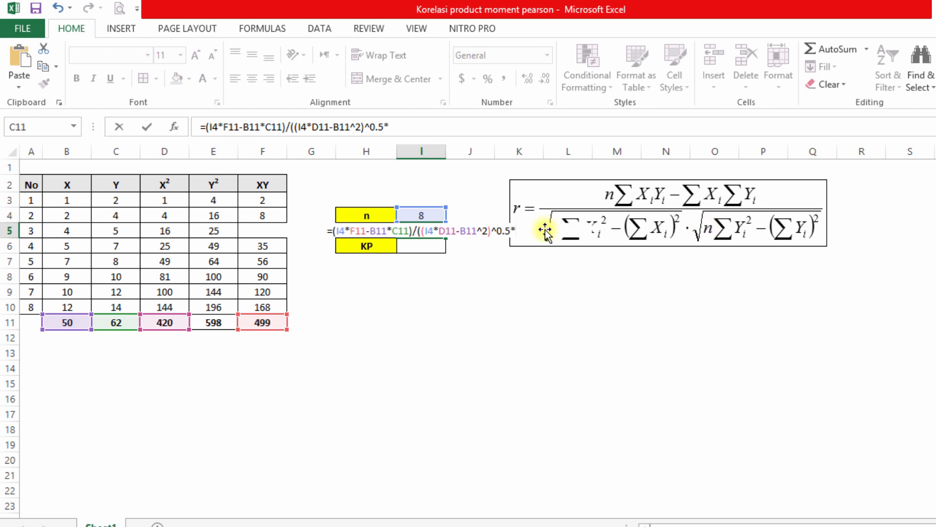
pyautogui.write('(')
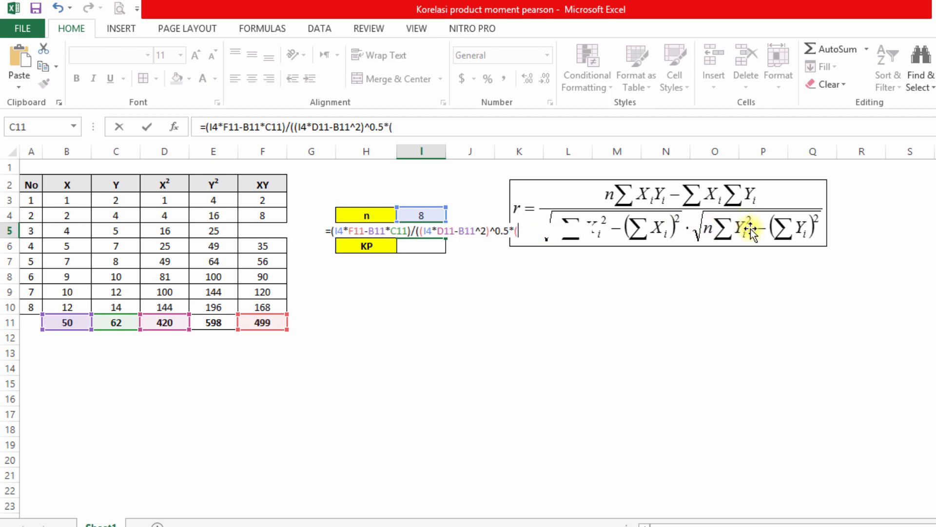
pyautogui.click(429, 218)
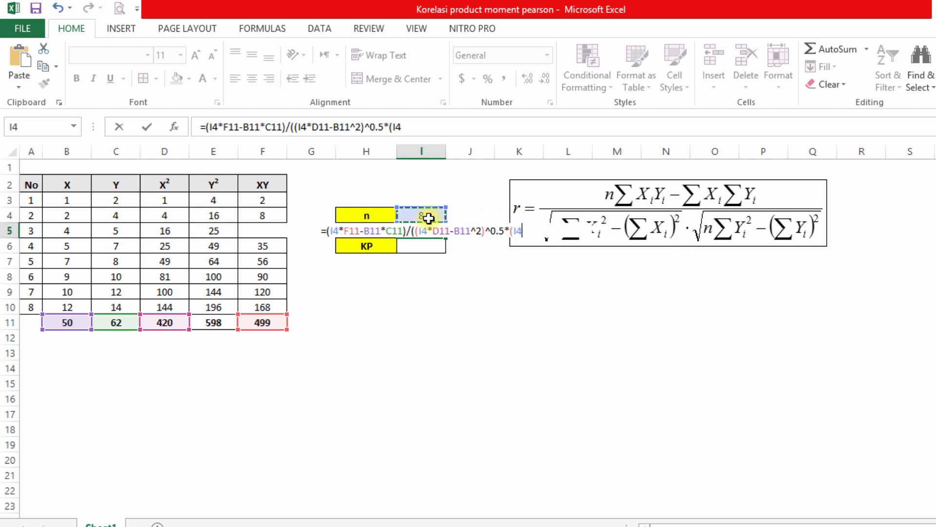
pyautogui.write('*')
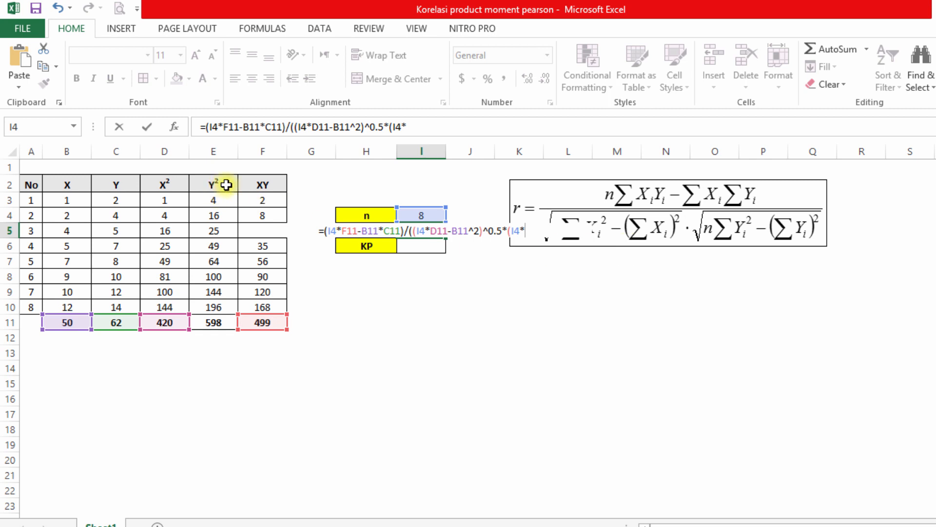
pyautogui.click(218, 325)
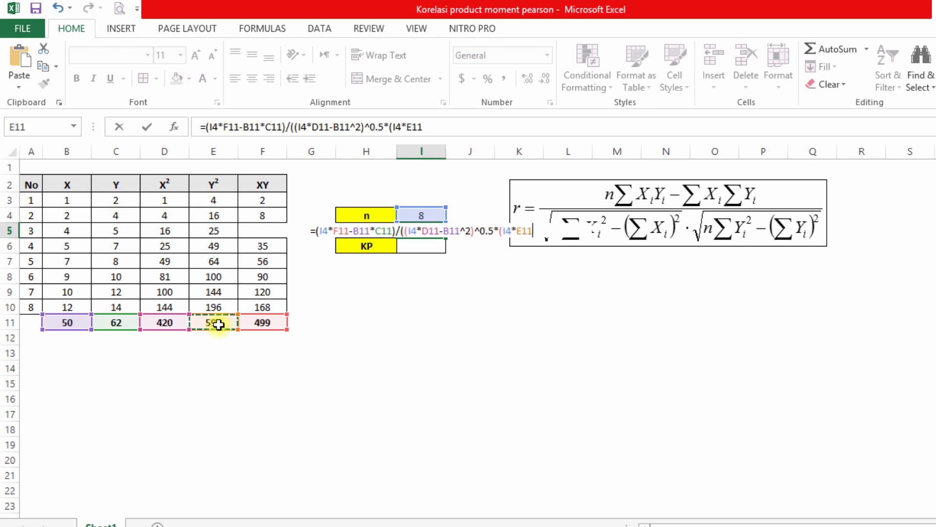
pyautogui.write('-')
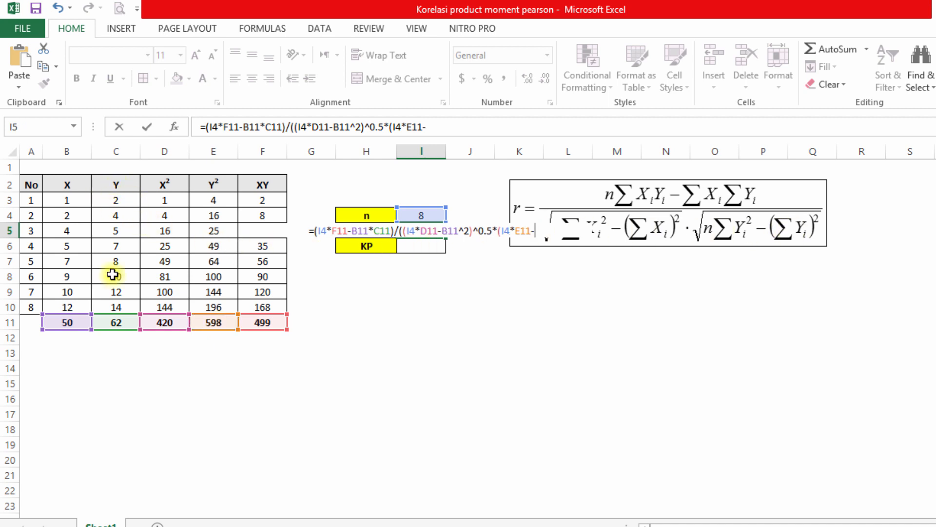
pyautogui.click(115, 323)
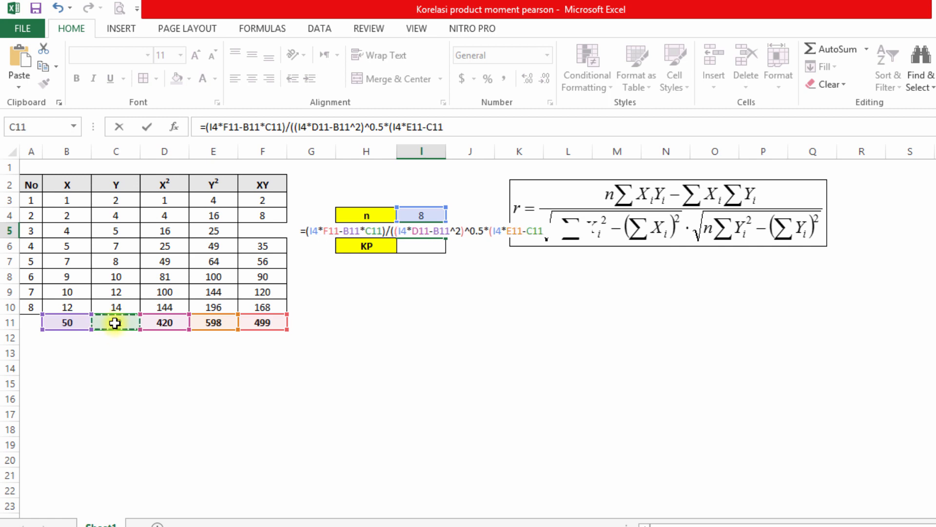
pyautogui.write('^2')
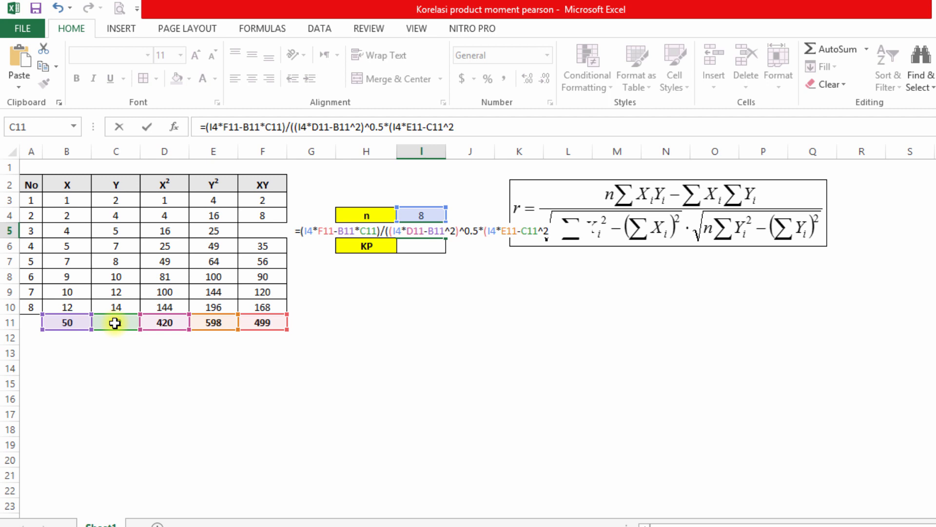
pyautogui.write(')')
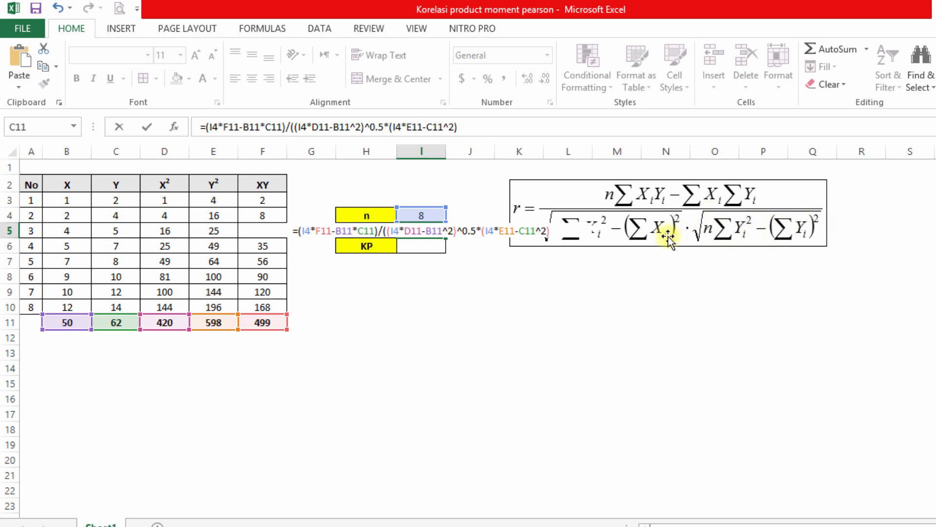
pyautogui.write('^0.5')
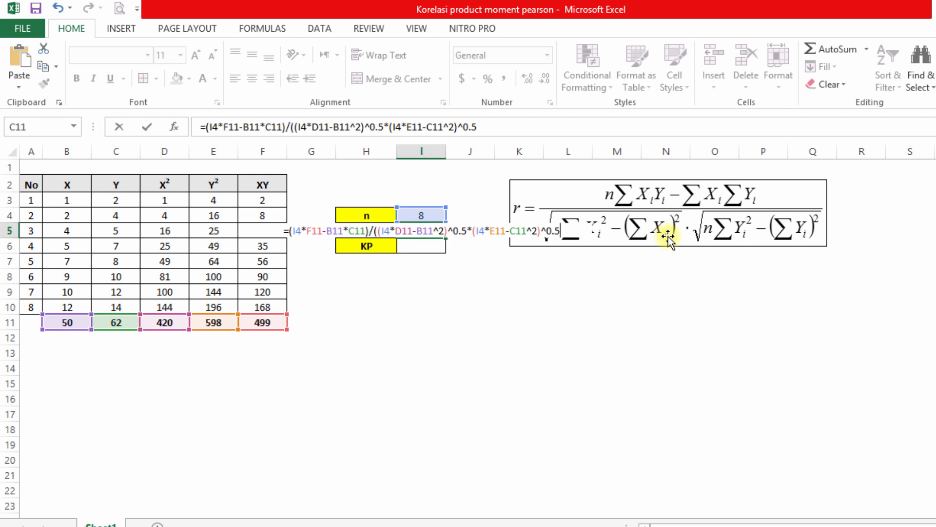
pyautogui.write(')')
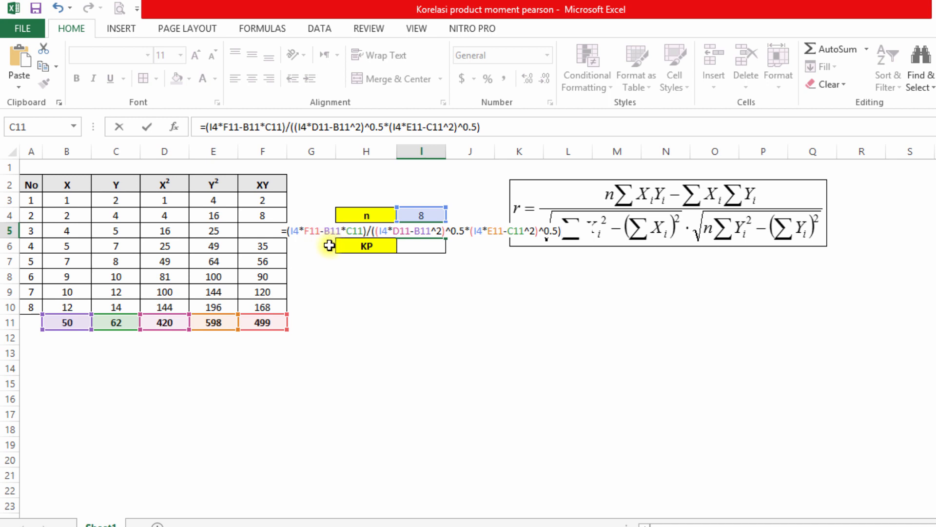
pyautogui.press('Return')
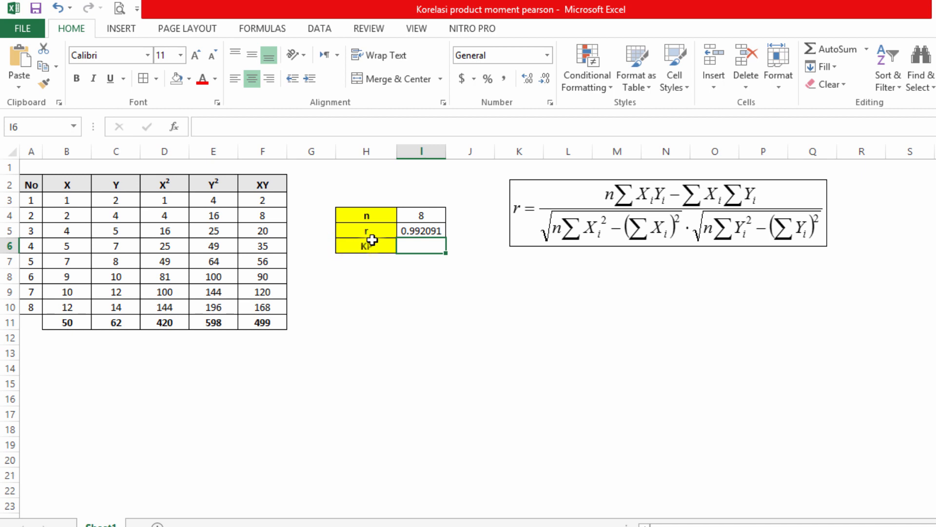
# Step: Reduce the r value in I5 to three decimal places
pyautogui.click(437, 230)
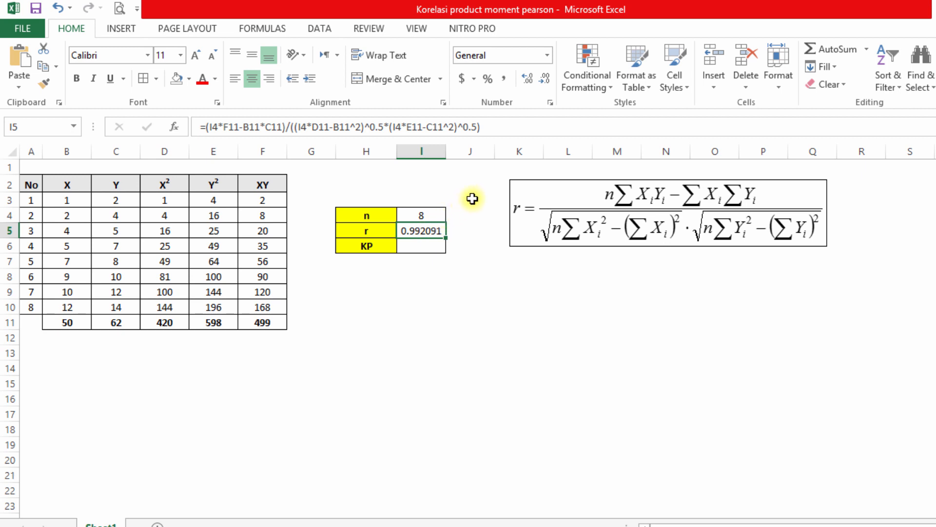
pyautogui.click(551, 79)
pyautogui.click(550, 78)
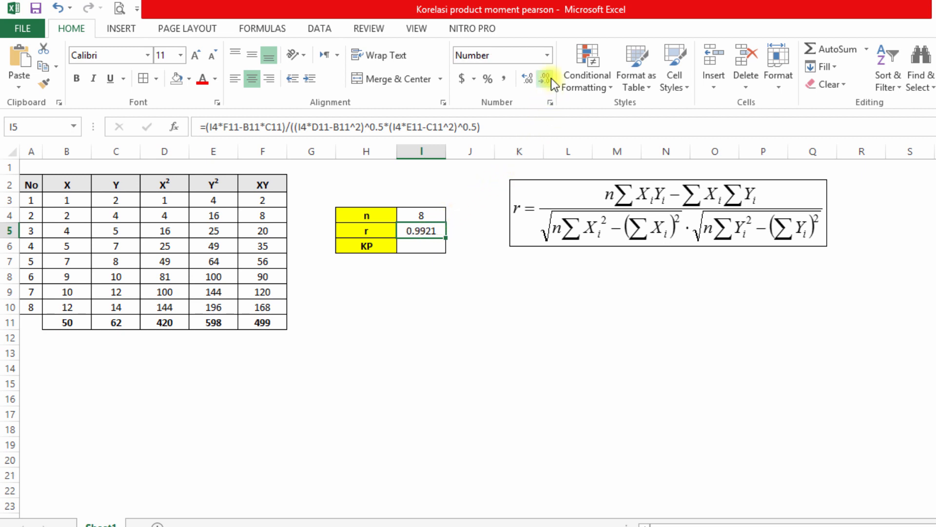
pyautogui.click(550, 78)
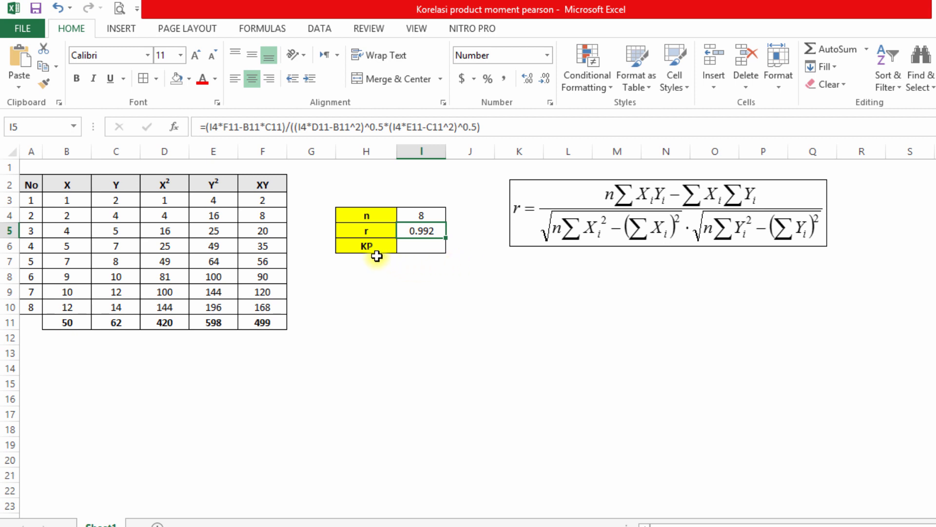
# Step: Calculate KP in I6 as the square of r with =I5^2
pyautogui.click(371, 247)
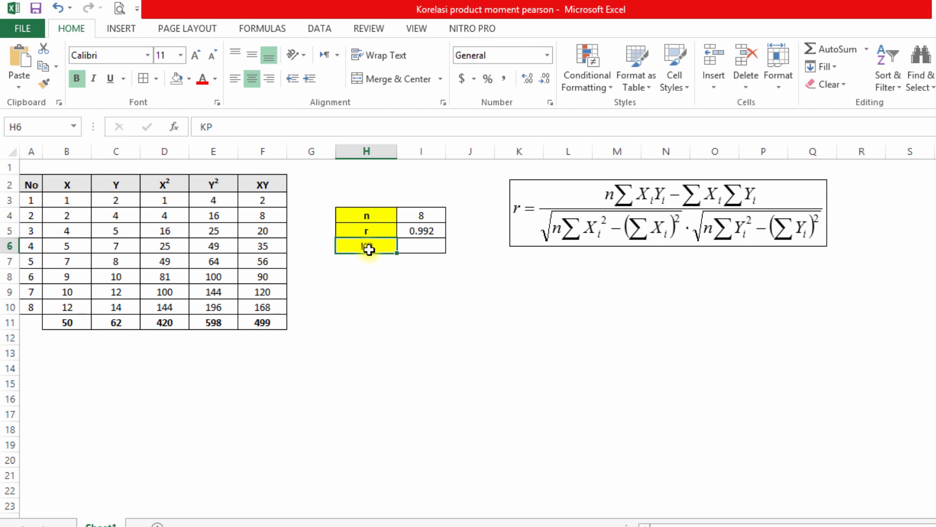
pyautogui.click(418, 246)
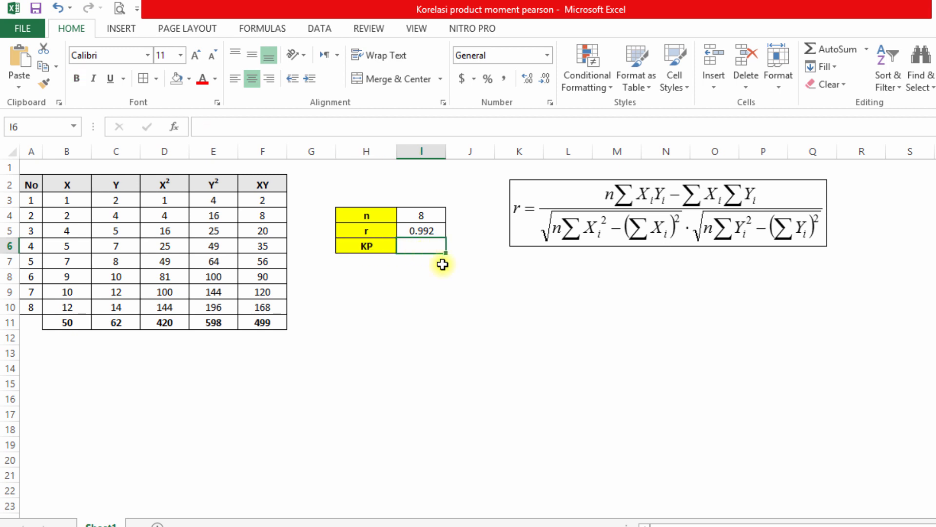
pyautogui.write('=')
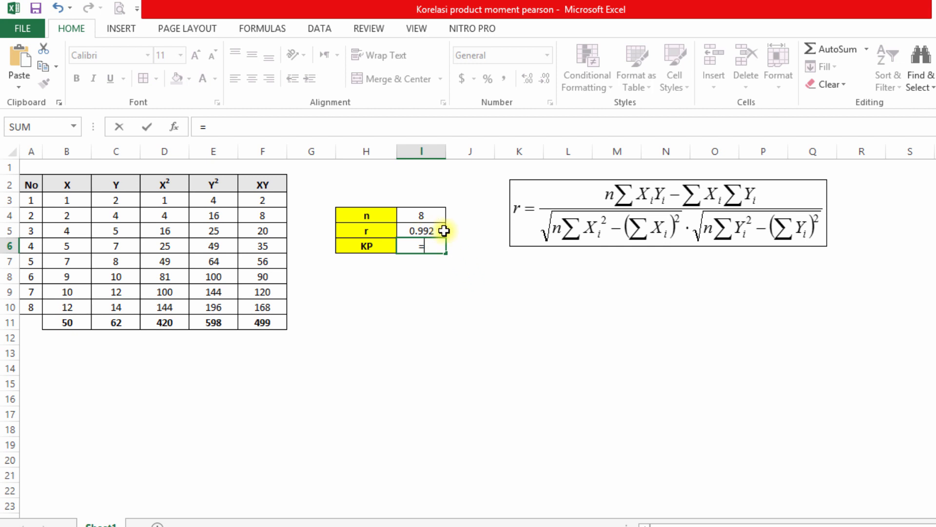
pyautogui.click(435, 234)
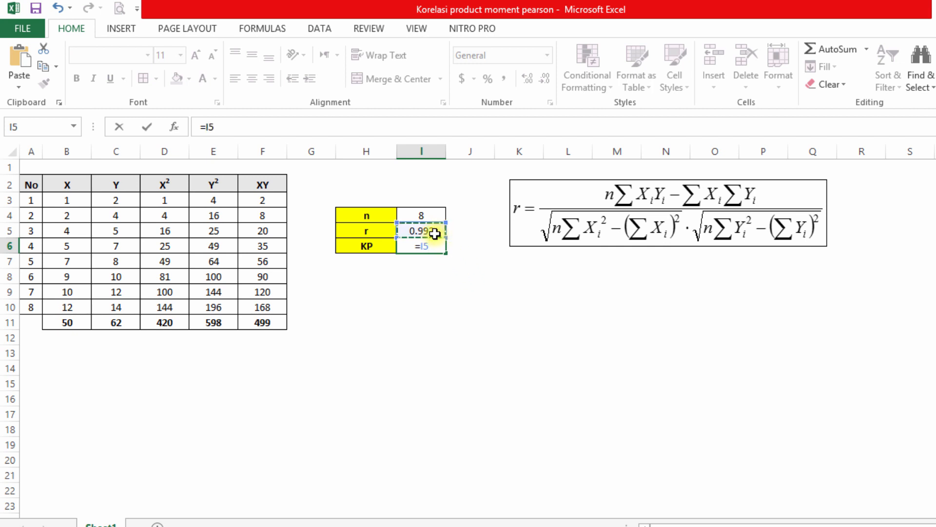
pyautogui.write('^2')
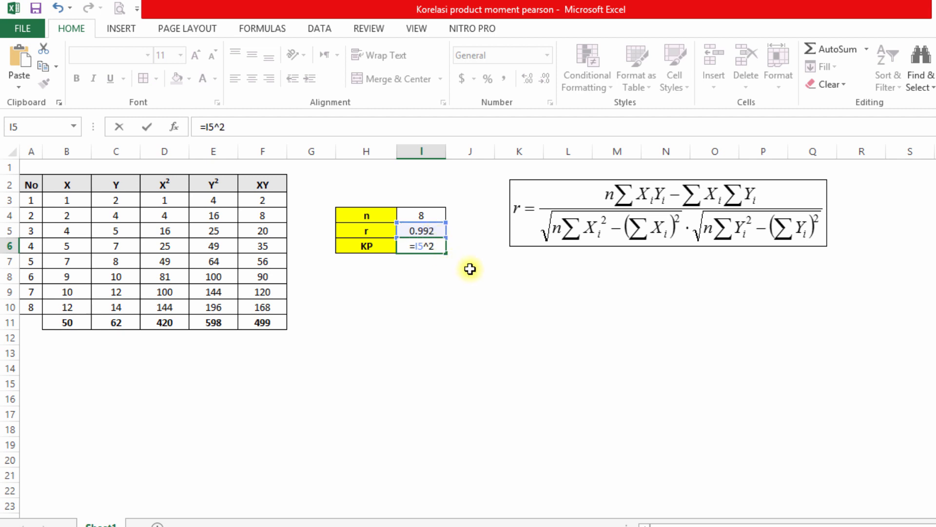
pyautogui.press('Return')
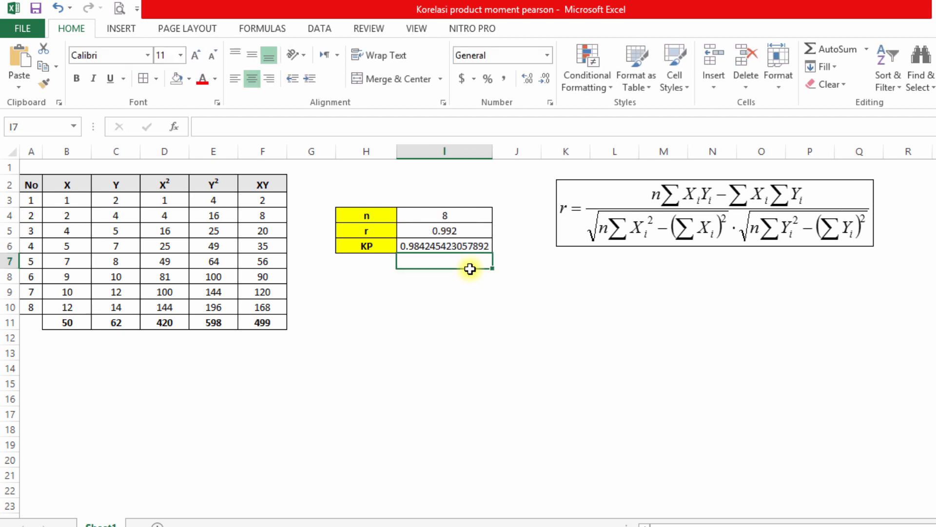
# Step: Format the KP value in I6 as a percentage without decimals
pyautogui.click(471, 246)
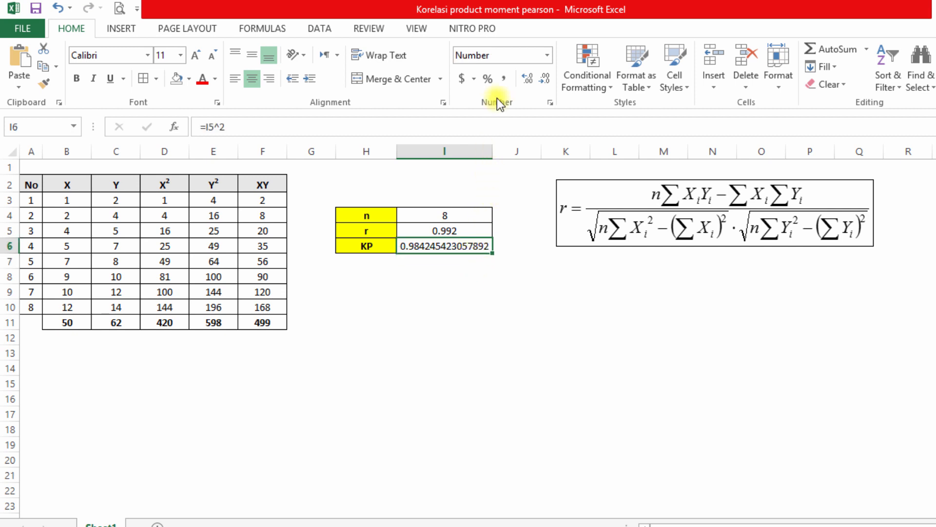
pyautogui.click(488, 78)
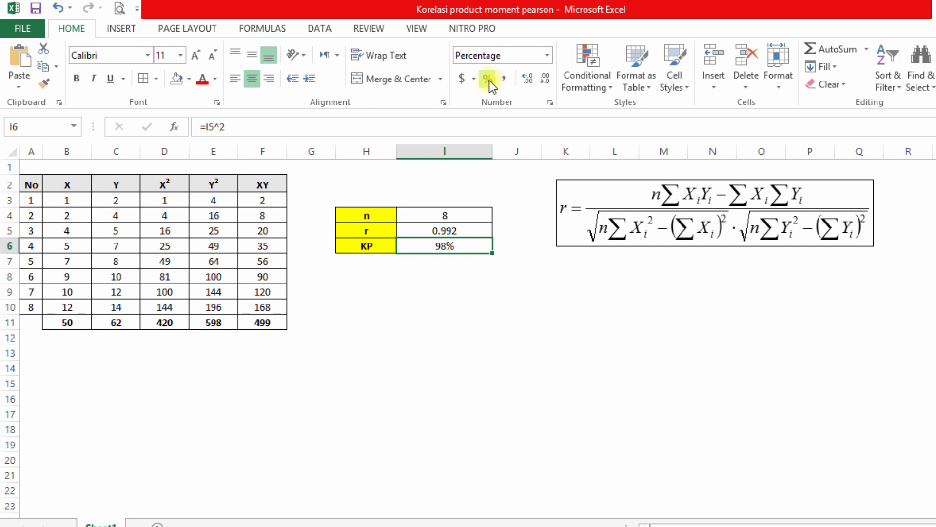
pyautogui.click(444, 279)
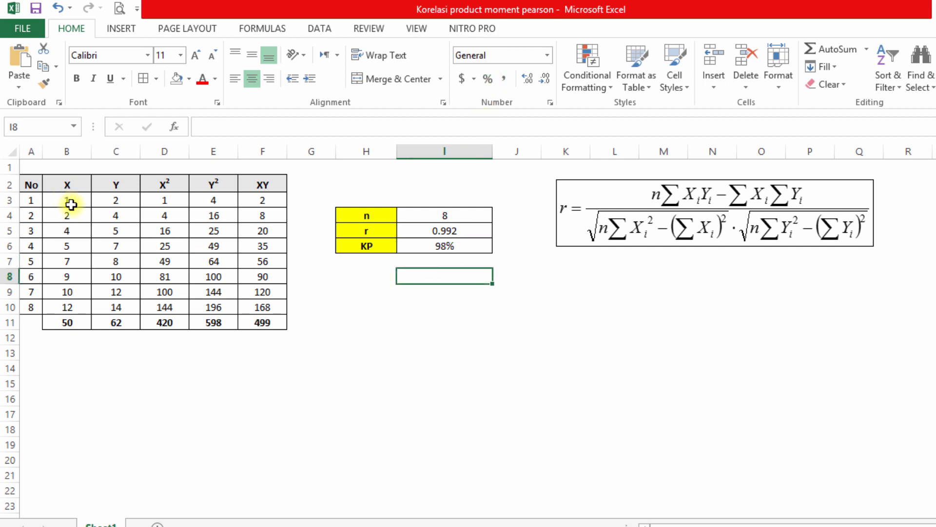
pyautogui.click(446, 249)
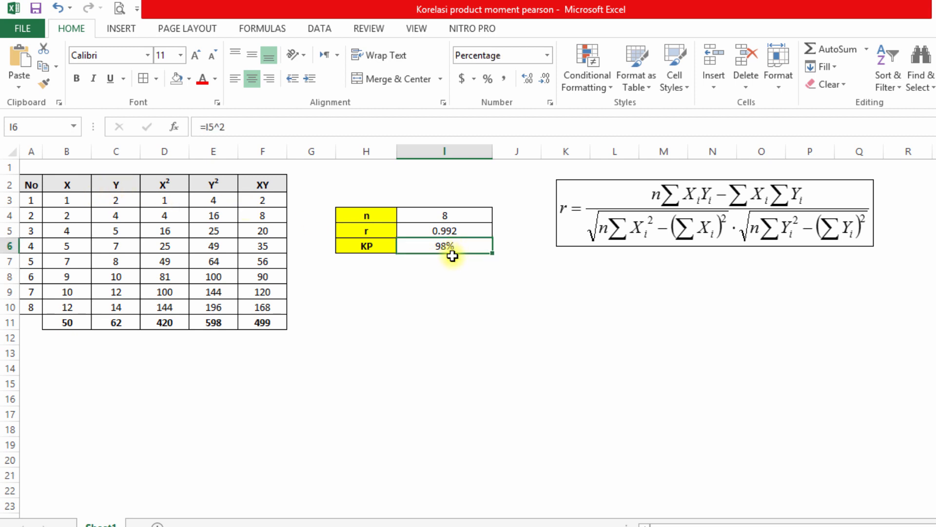